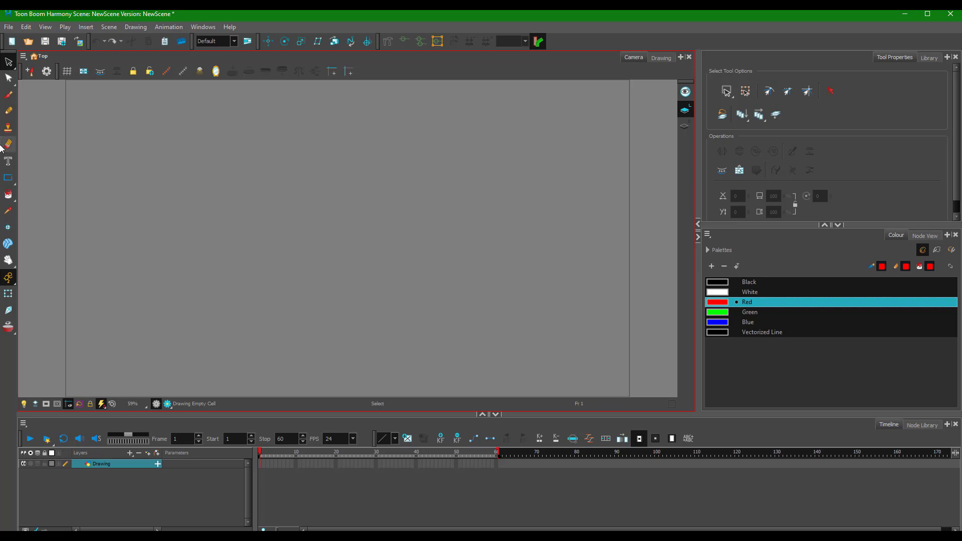
Step: Draw a closed pear-shaped outline with crossing ends at its tip, using the Pencil tool in red
left_click(8, 114)
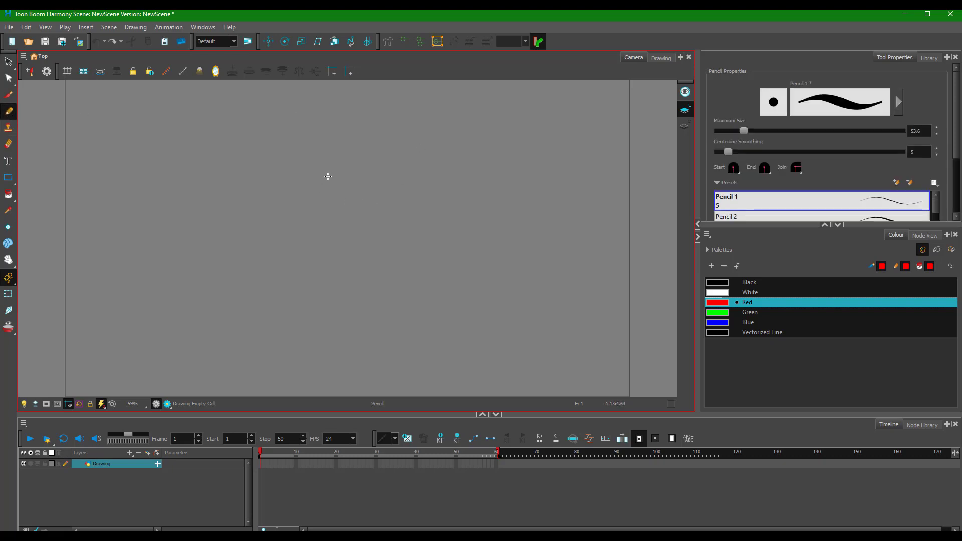
mouse_move(329, 160)
left_mouse_down()
mouse_move(346, 266)
mouse_move(333, 163)
left_mouse_up()
left_click_drag(303, 163, 273, 146)
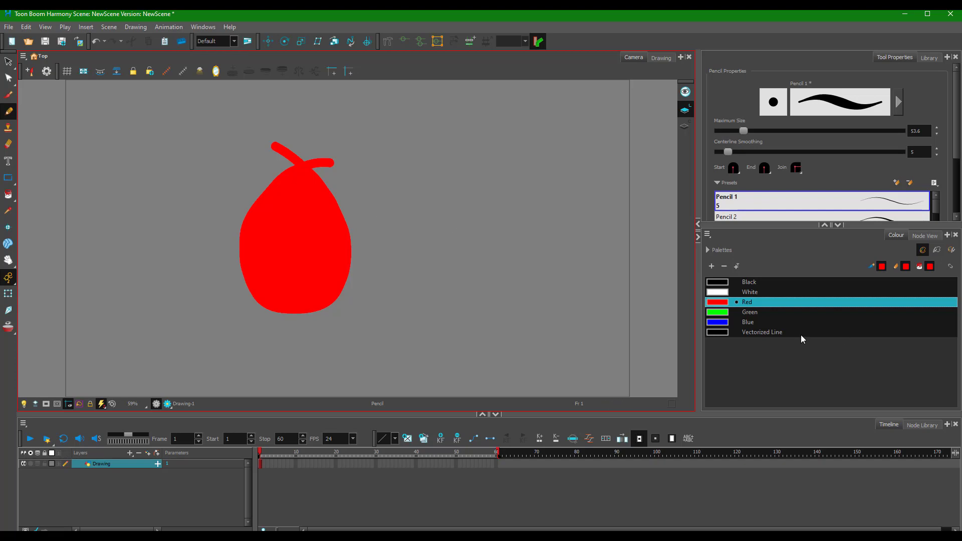
Step: Fill the inside of the red outlined shape with the Green colour using the Paint tool
left_click(718, 311)
left_click(717, 292)
left_click(717, 311)
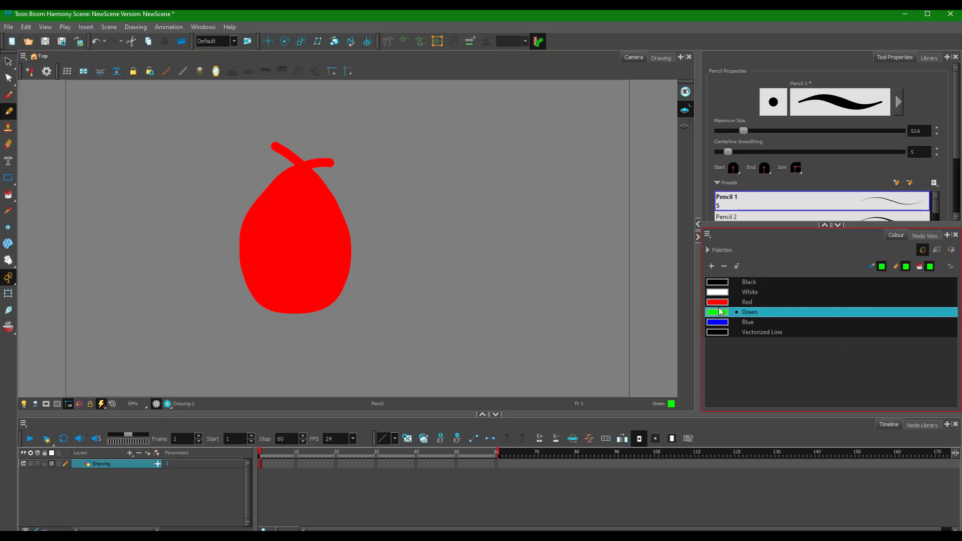
left_click(719, 332)
left_click(720, 312)
left_click(8, 197)
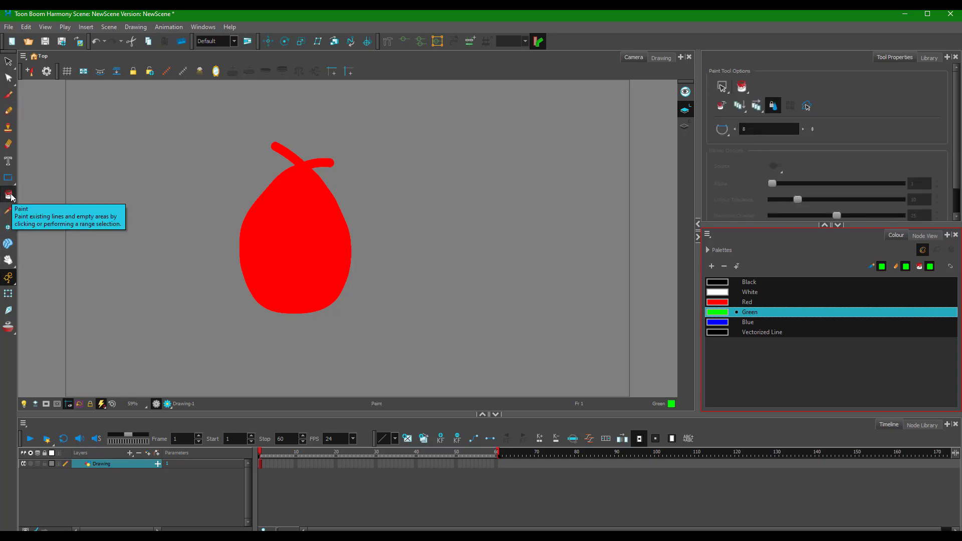
left_click(744, 87)
left_click(749, 100)
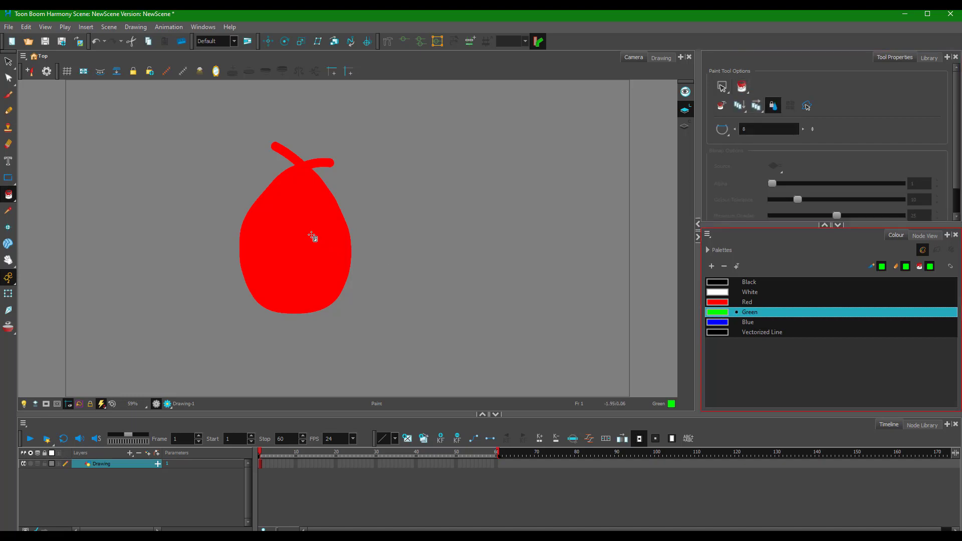
left_click(300, 245)
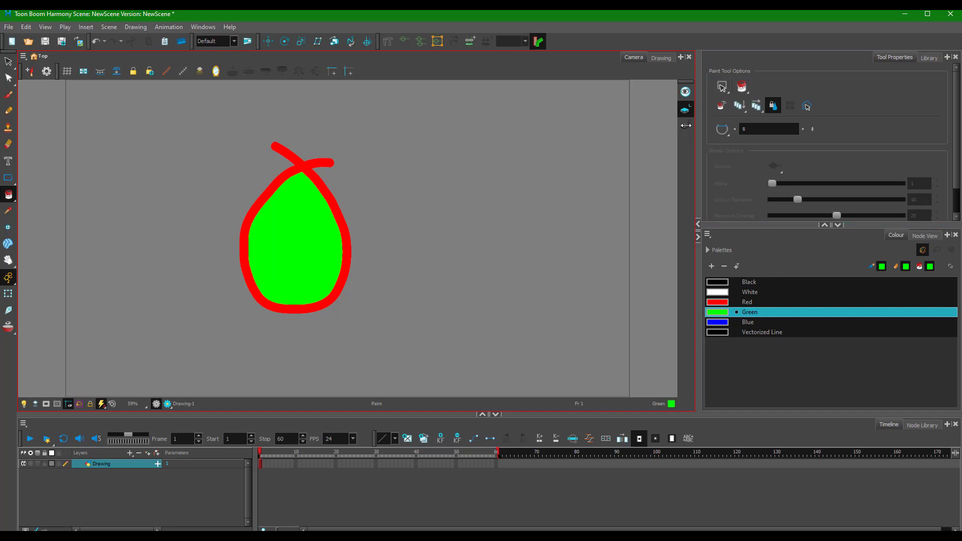
Step: Turn on automatic gap-free colour option beside the paint modes and repaint the shape's outline with the Blue colour
left_click(722, 106)
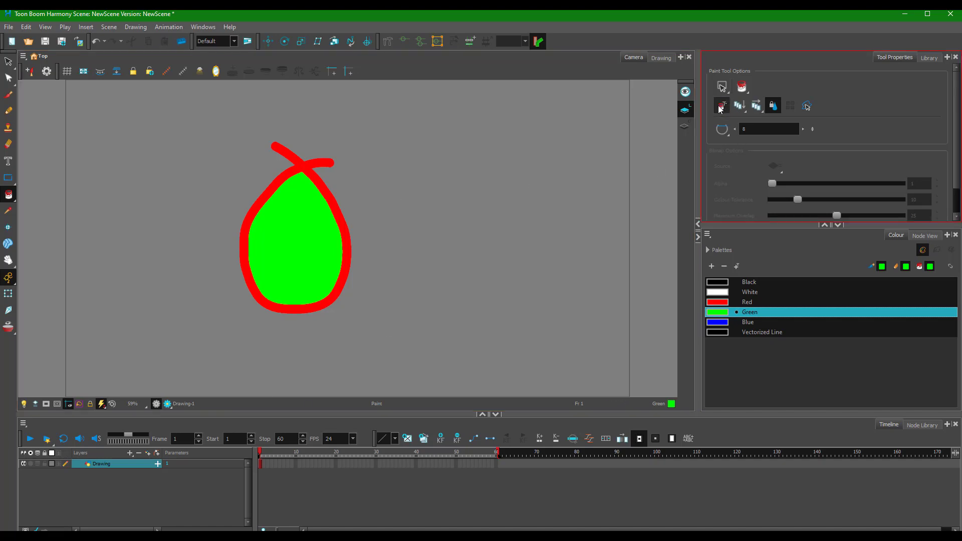
left_click(732, 322)
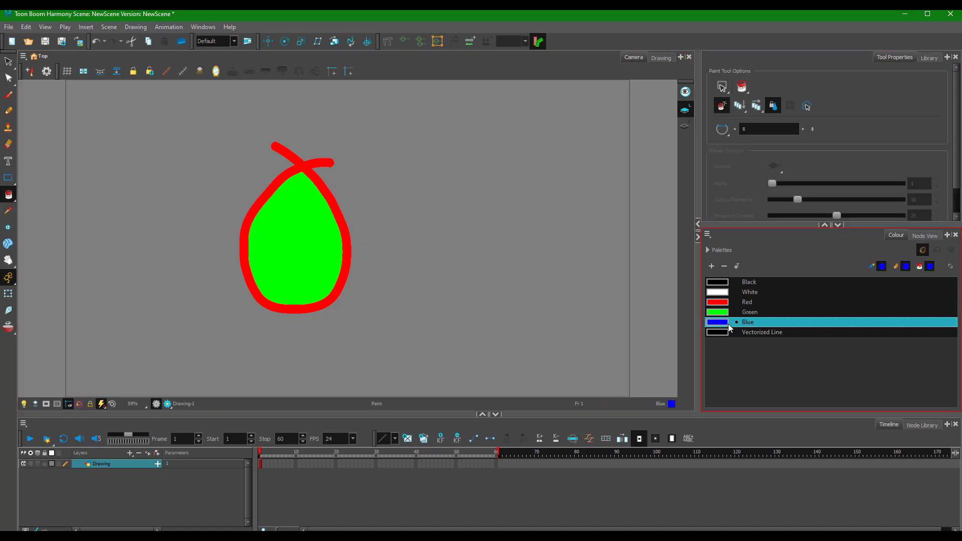
left_click(331, 197)
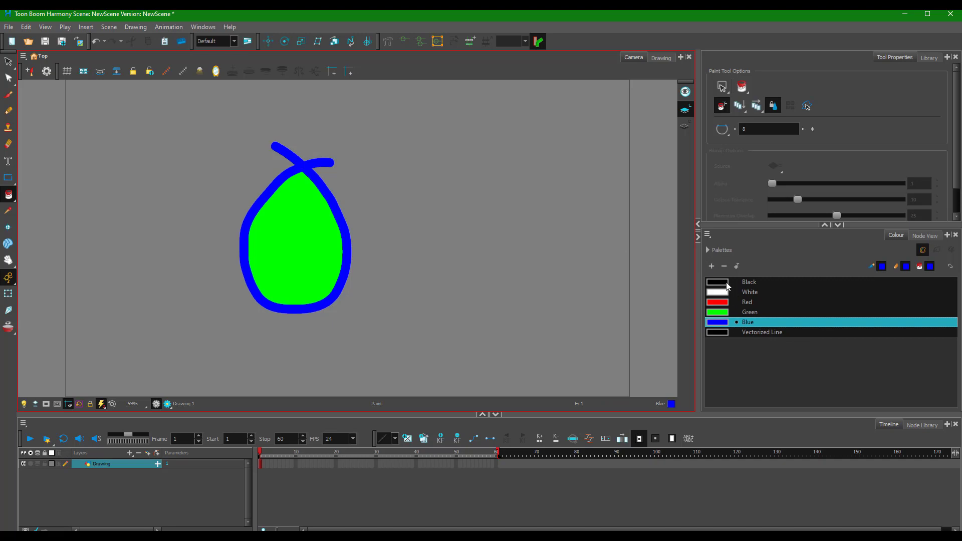
Step: Reveal the enlarged palette list, create a new scene palette with the default name and make it the active palette
left_click(708, 250)
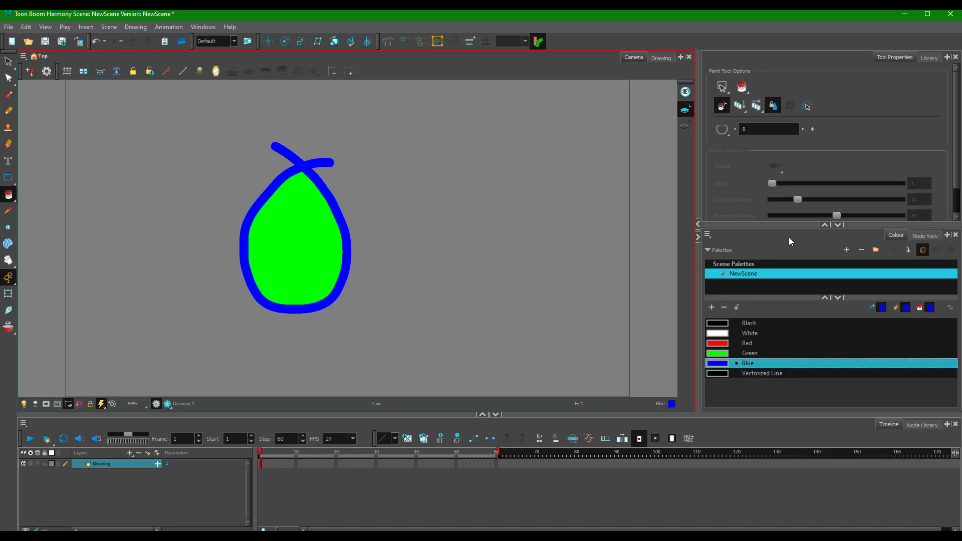
left_click(825, 225)
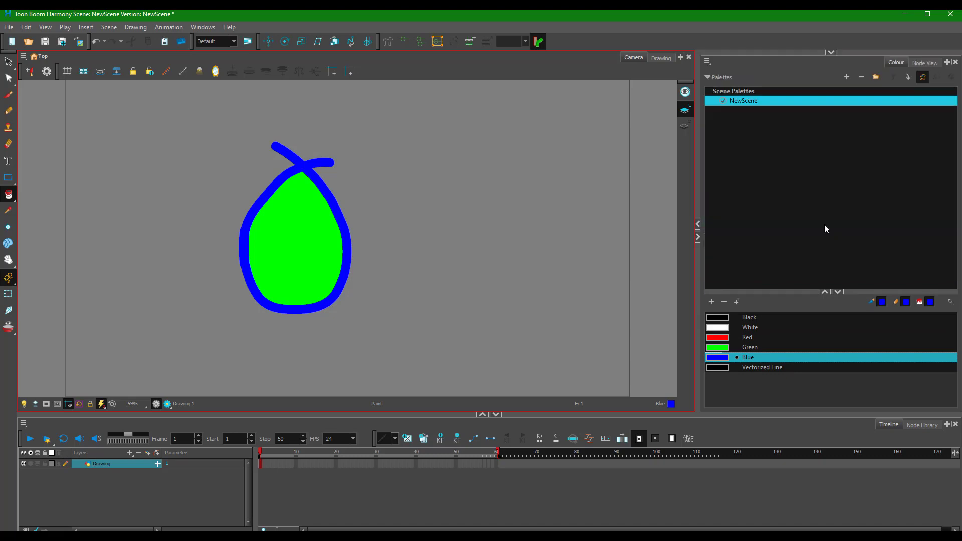
left_click(847, 76)
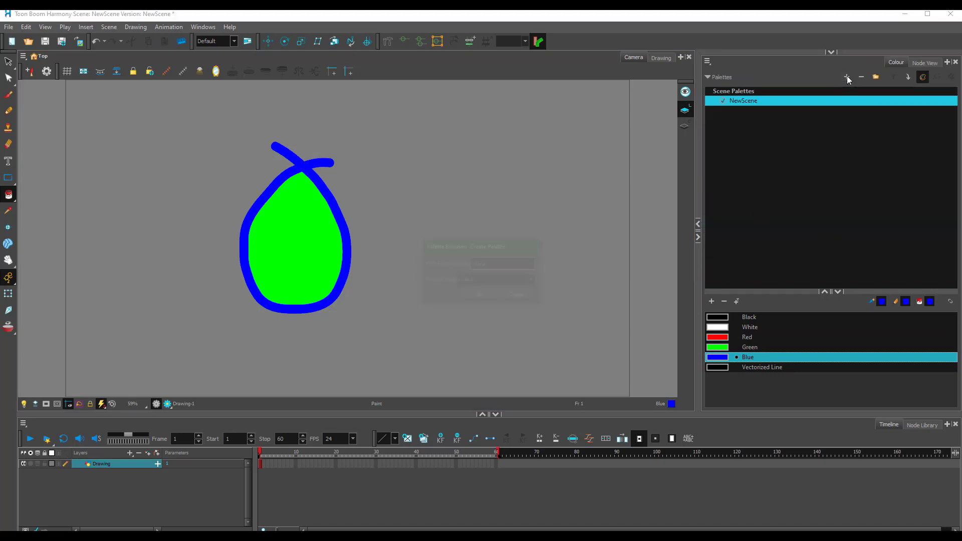
left_click(479, 295)
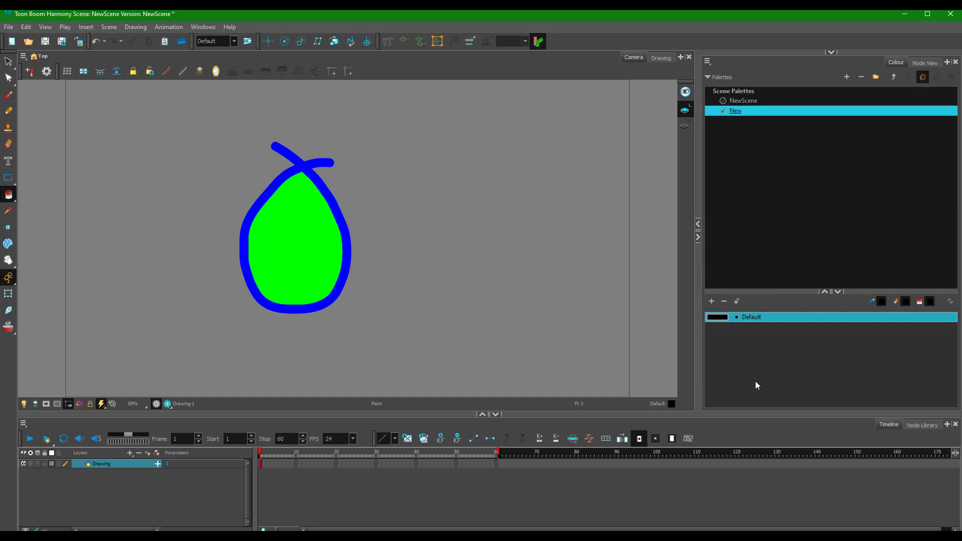
left_click(740, 101)
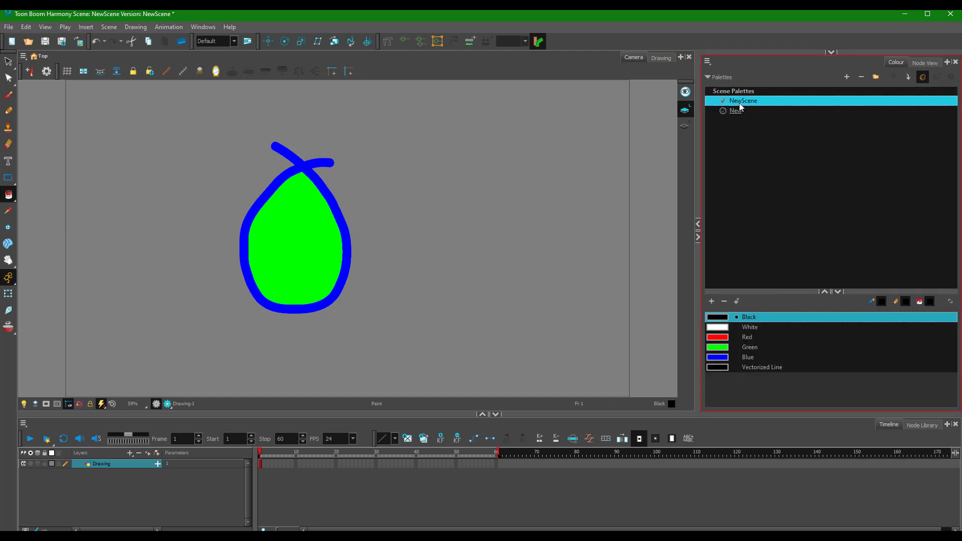
left_click(740, 111)
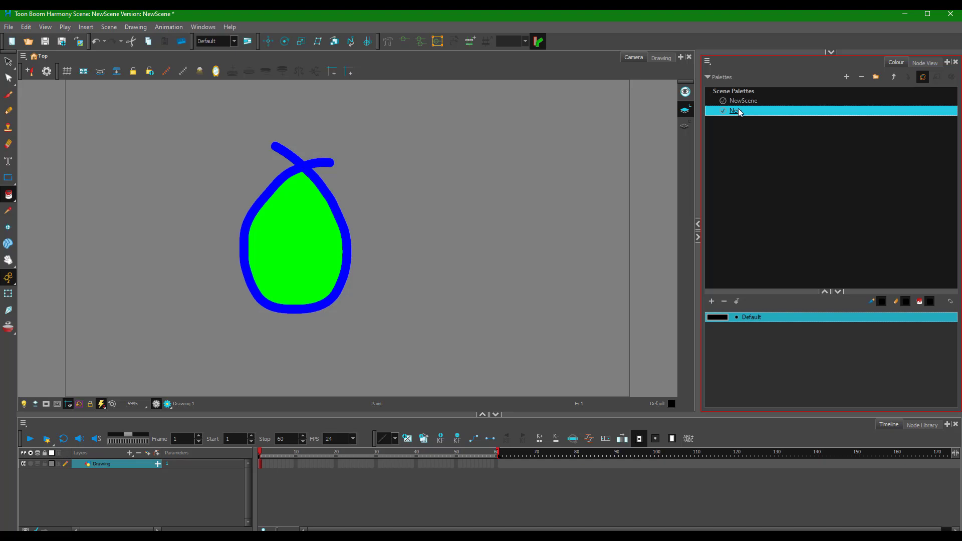
Step: Add a pale yellow colour (R 217, G 224, B 131) to the New palette and fill the shape's interior with it
left_click(712, 302)
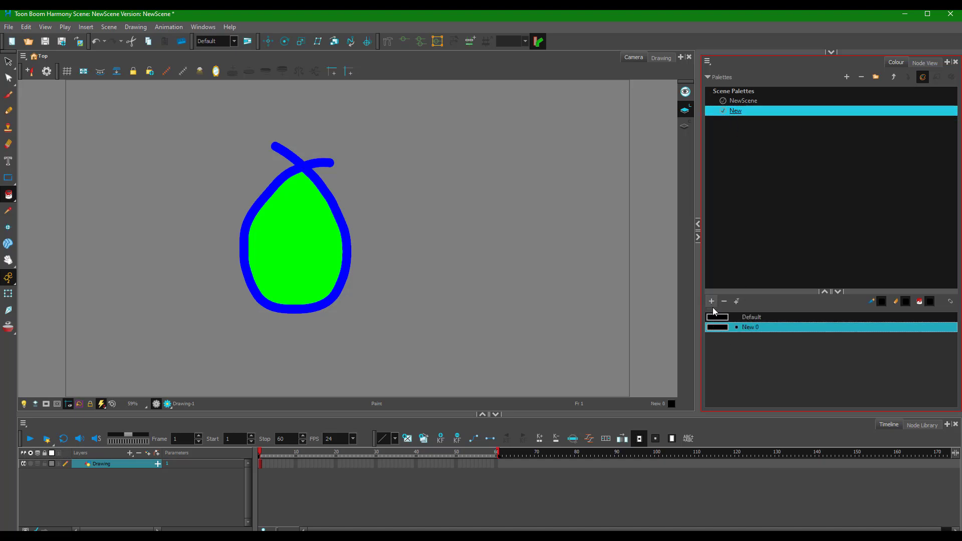
double_click(714, 330)
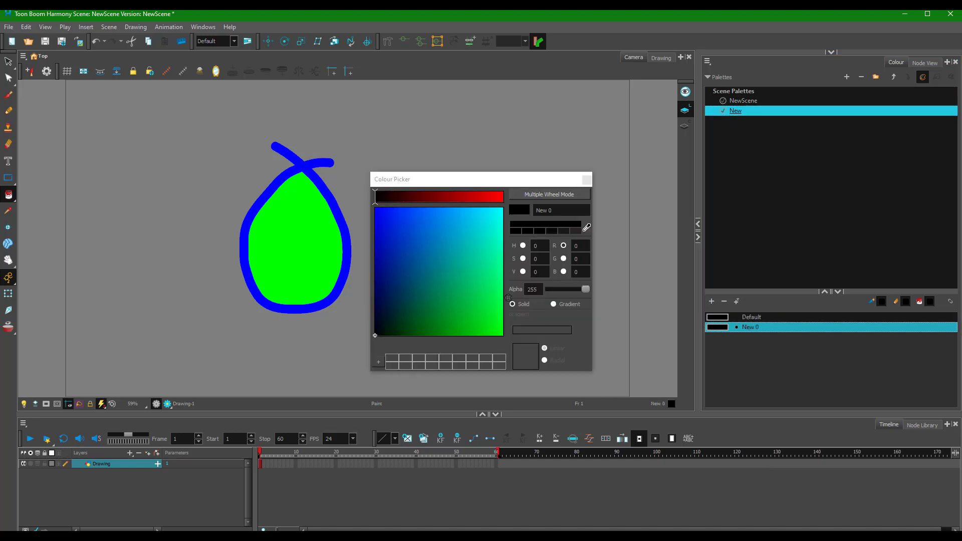
mouse_move(436, 246)
left_mouse_down()
mouse_move(488, 253)
mouse_move(487, 270)
left_mouse_up()
left_click(484, 195)
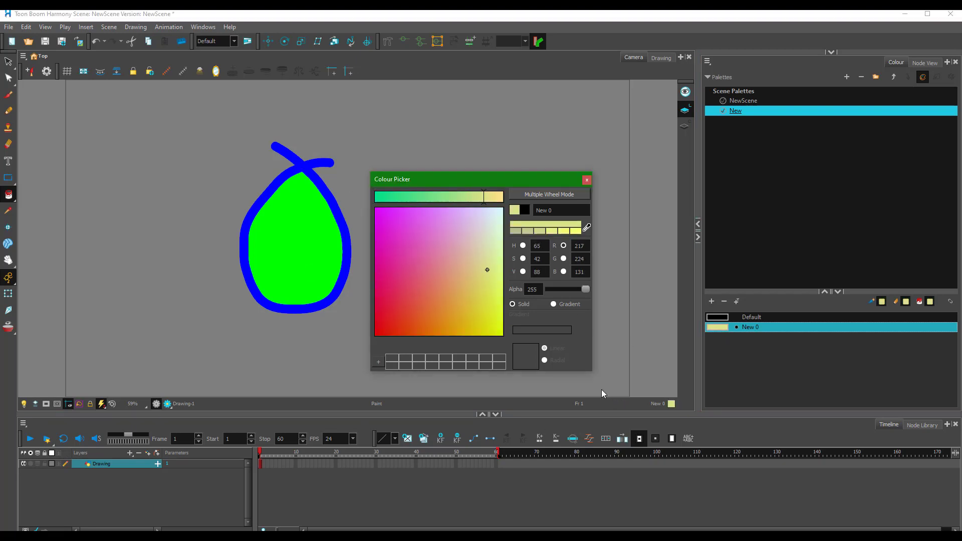
left_click(586, 180)
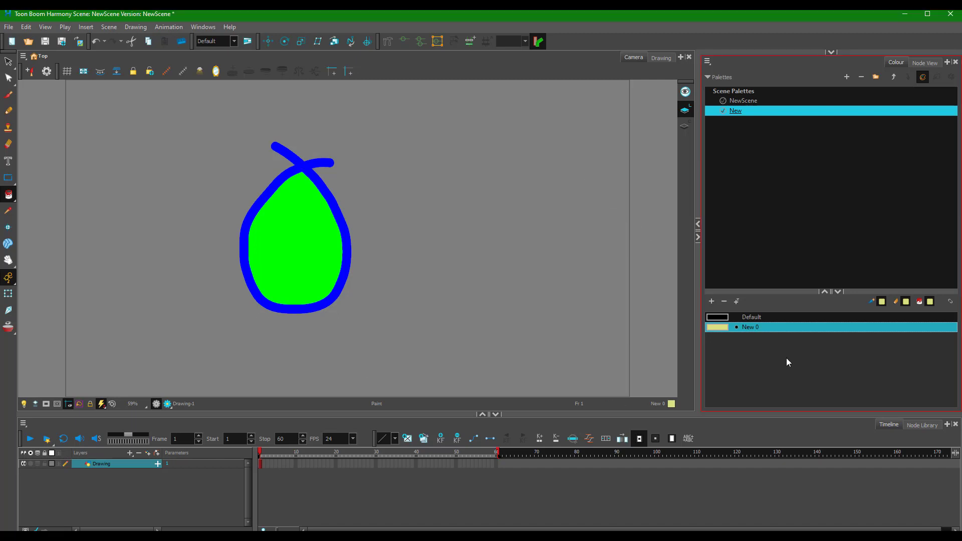
left_click(316, 233)
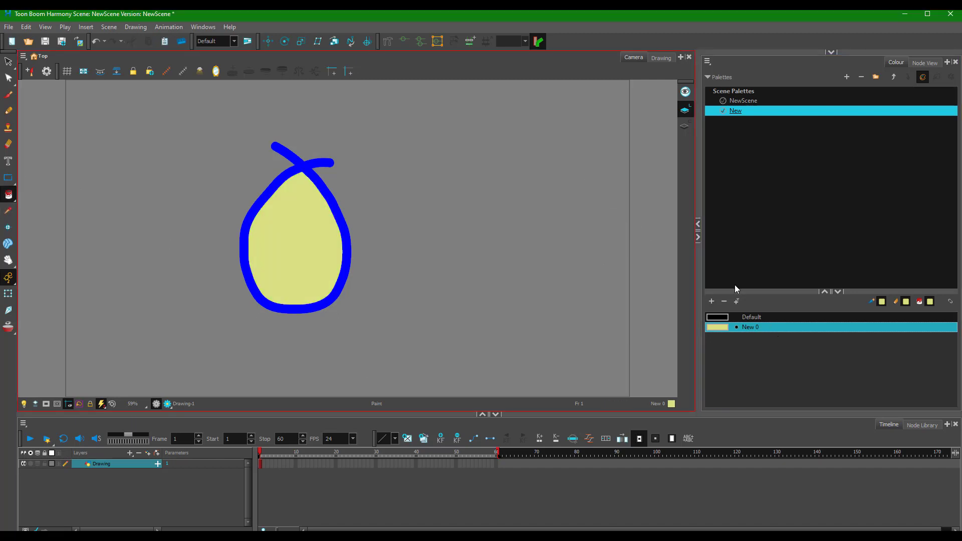
Step: Change the New 0 colour in the New palette to light lilac (R 217, G 199, B 232)
left_click(749, 102)
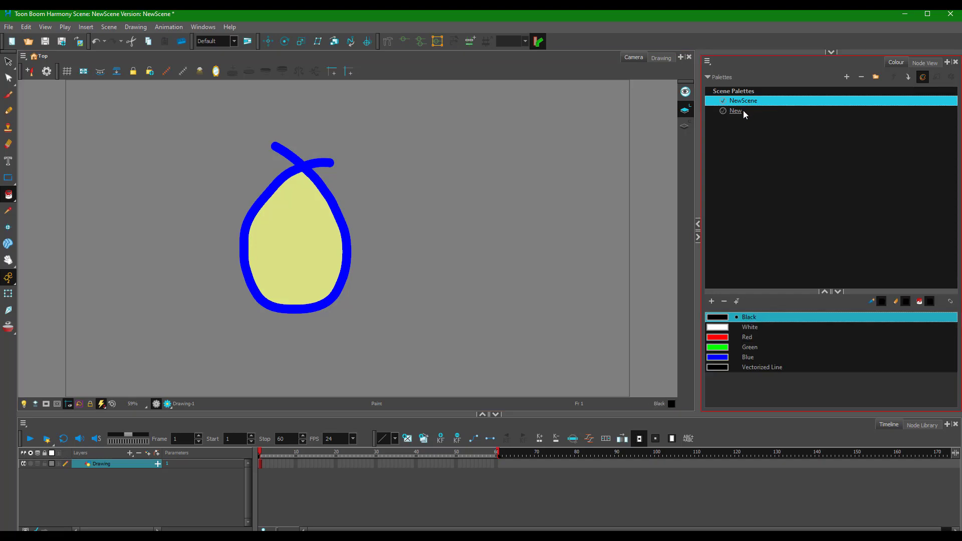
left_click(742, 110)
left_click(744, 100)
left_click(744, 108)
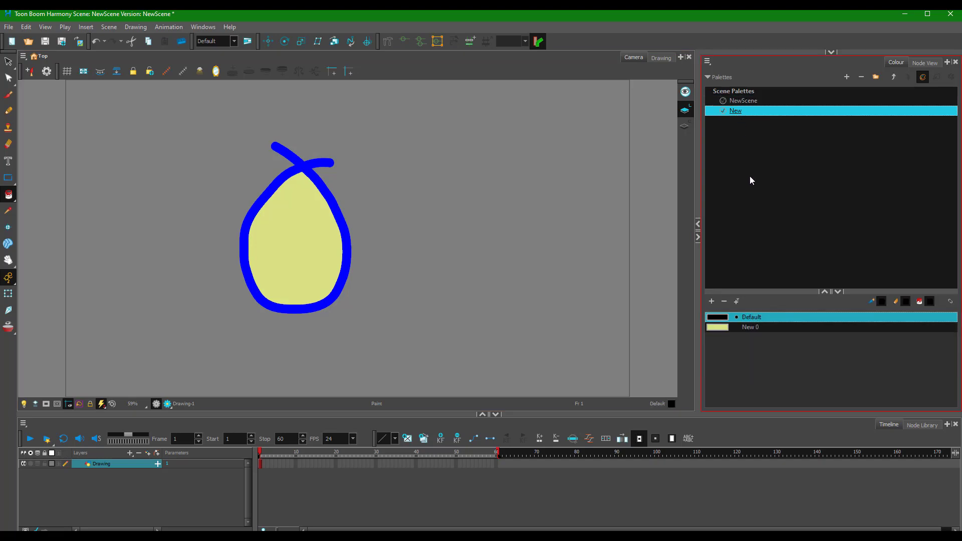
left_click(749, 327)
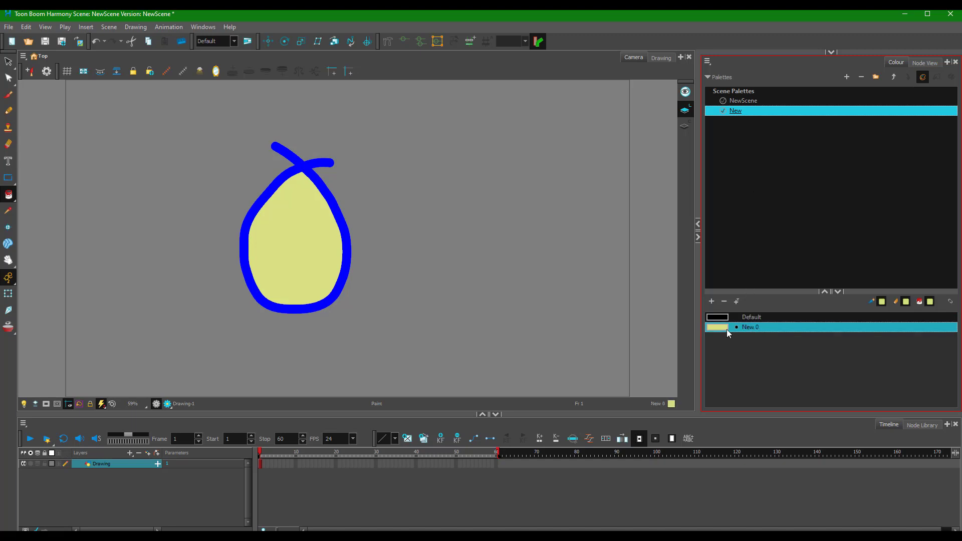
double_click(725, 329)
mouse_move(429, 247)
left_mouse_down()
mouse_move(432, 321)
mouse_move(475, 254)
left_mouse_up()
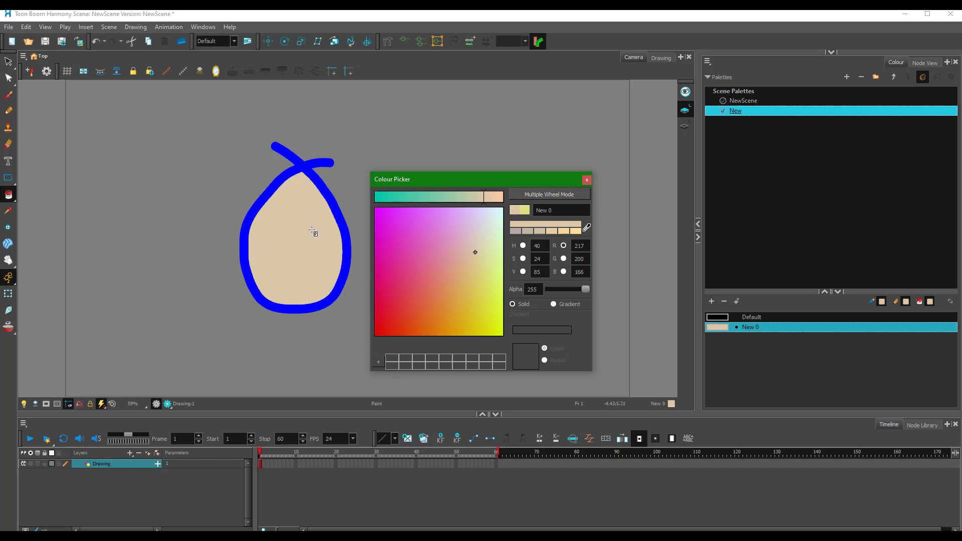
mouse_move(412, 287)
left_mouse_down()
mouse_move(436, 281)
mouse_move(475, 219)
left_mouse_up()
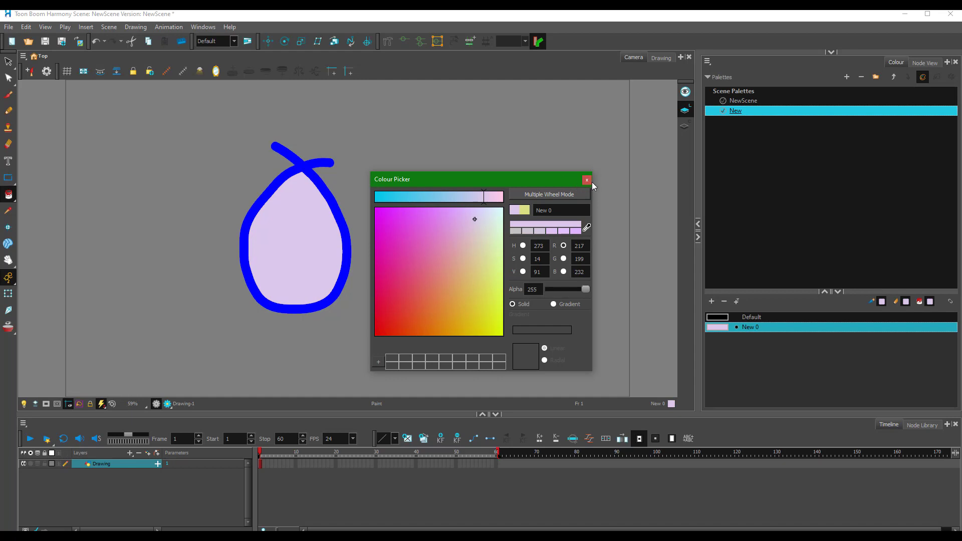
left_click(587, 180)
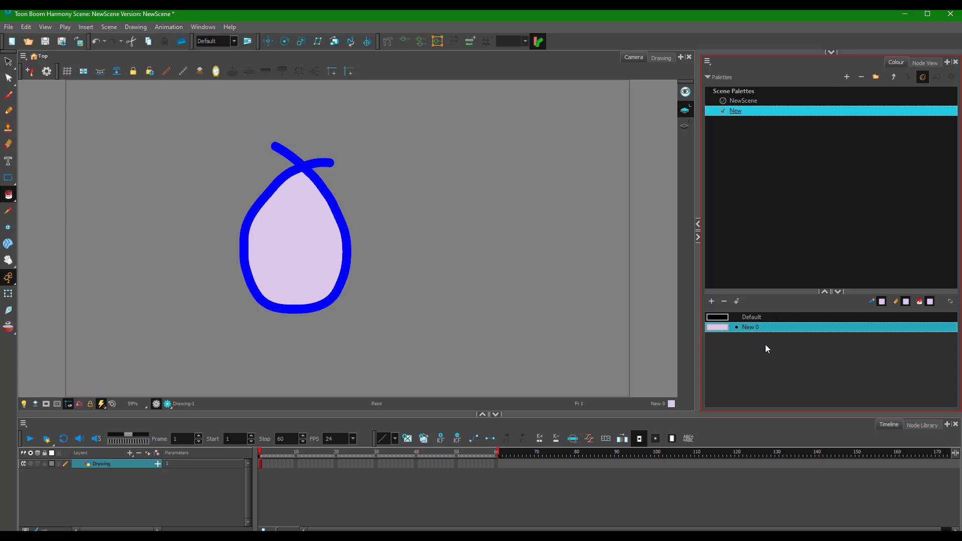
Step: Display the colours of the NewScene palette in Swatch Mode
left_click(743, 101)
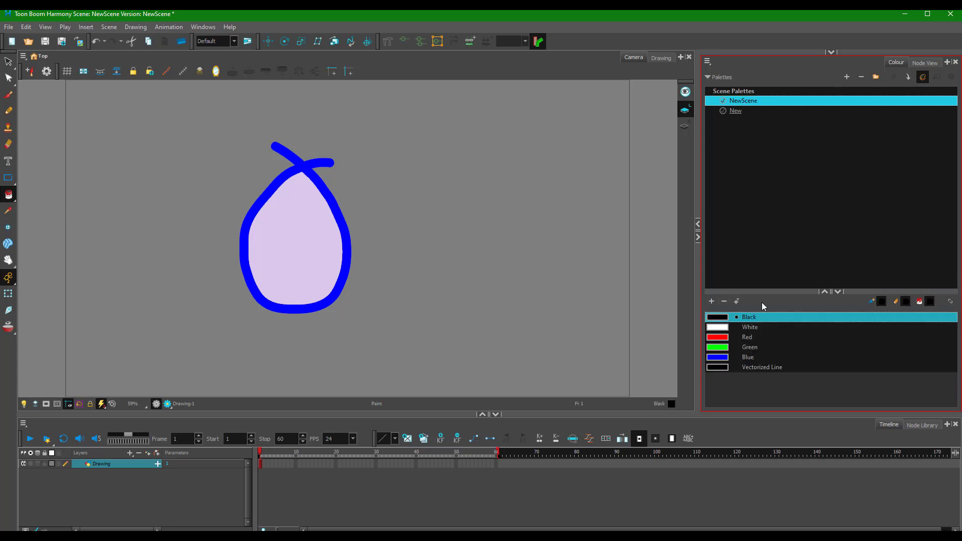
right_click(773, 387)
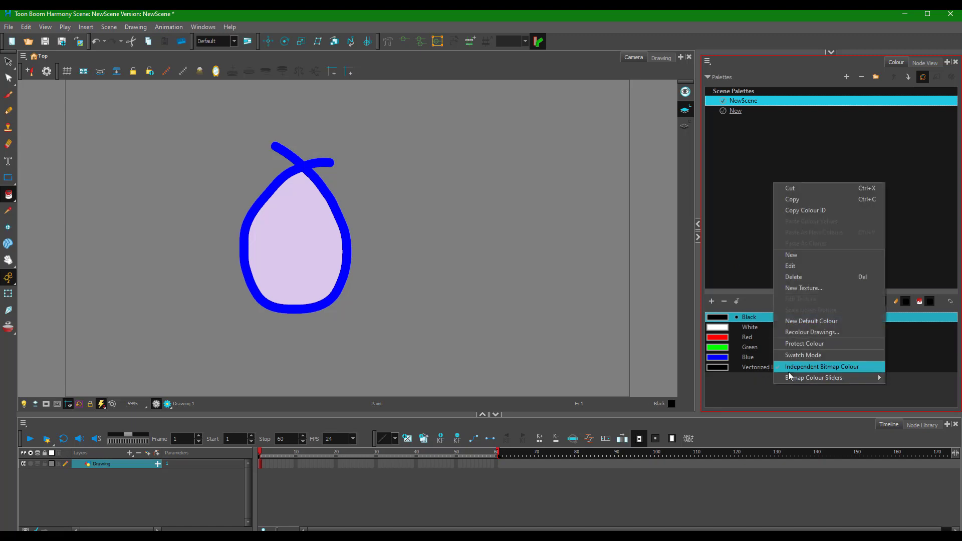
left_click(827, 356)
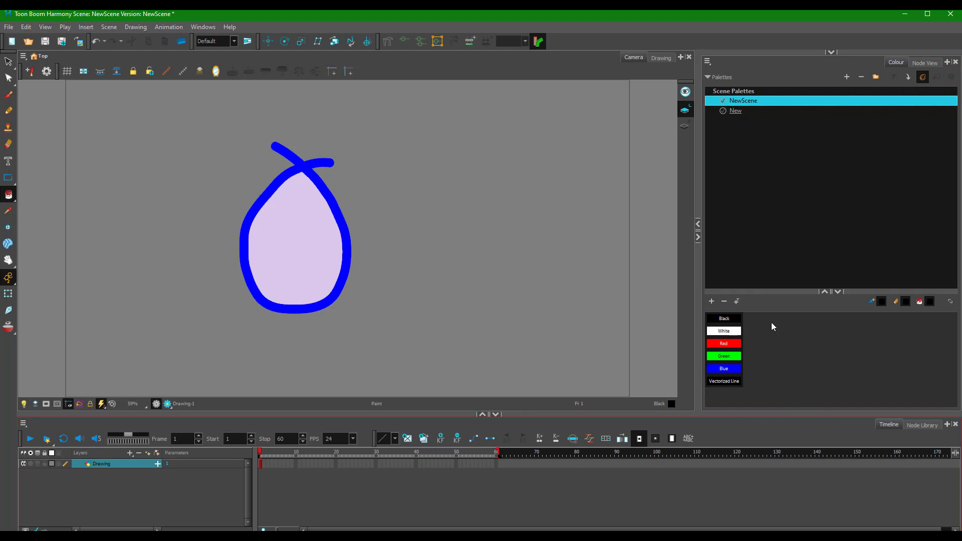
Step: Add a colour swatch to the NewScene palette and name it New Colour
left_click(713, 305)
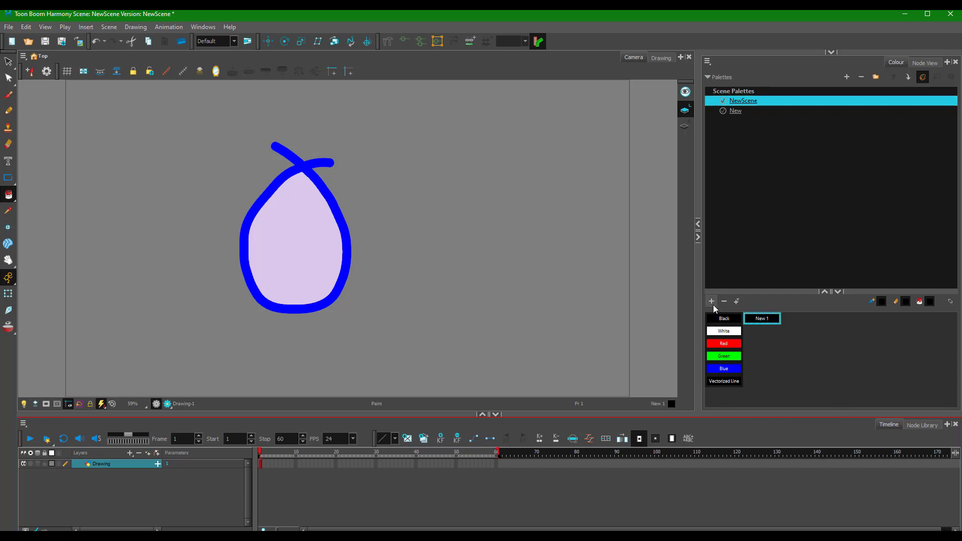
double_click(763, 321)
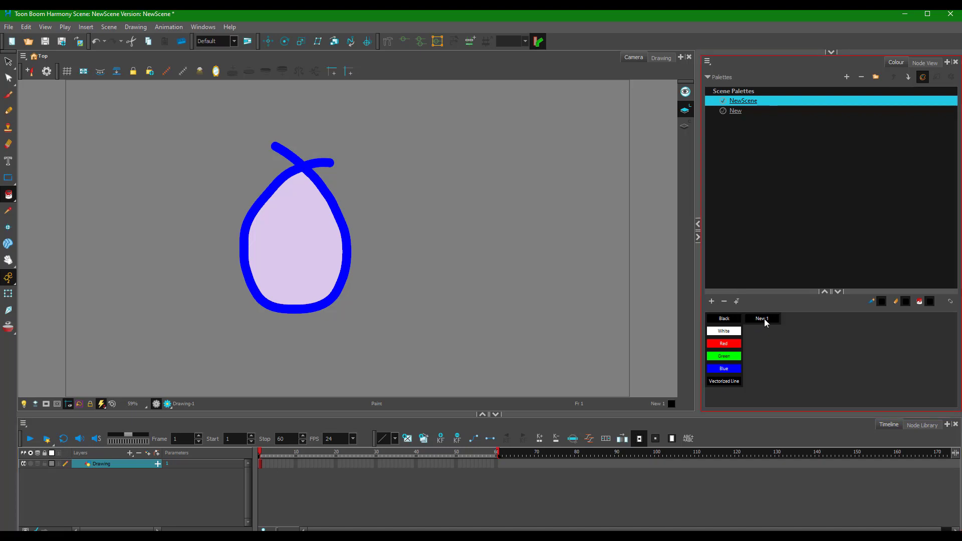
type("N")
key("Return")
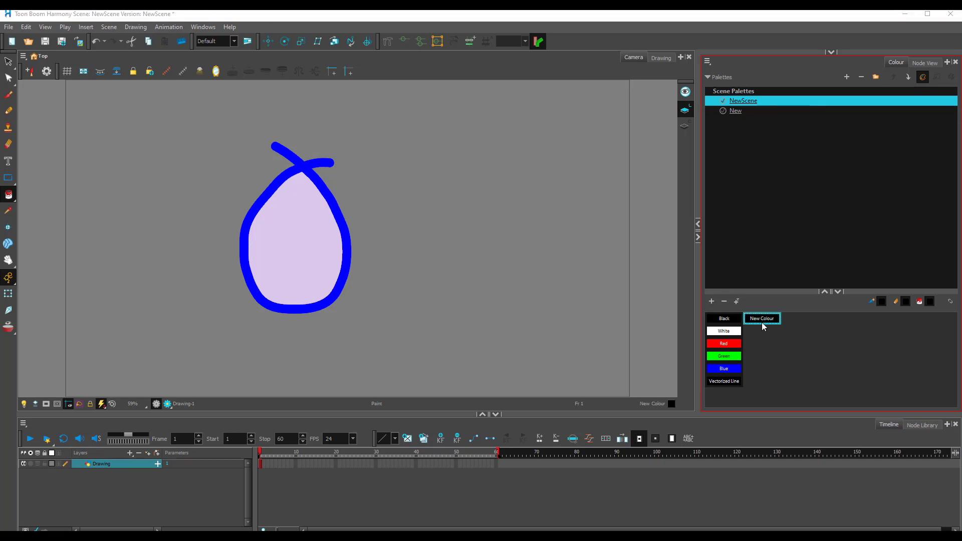
Step: Edit the New Colour swatch to a mustard yellow (R 167, G 146, B 40)
right_click(767, 321)
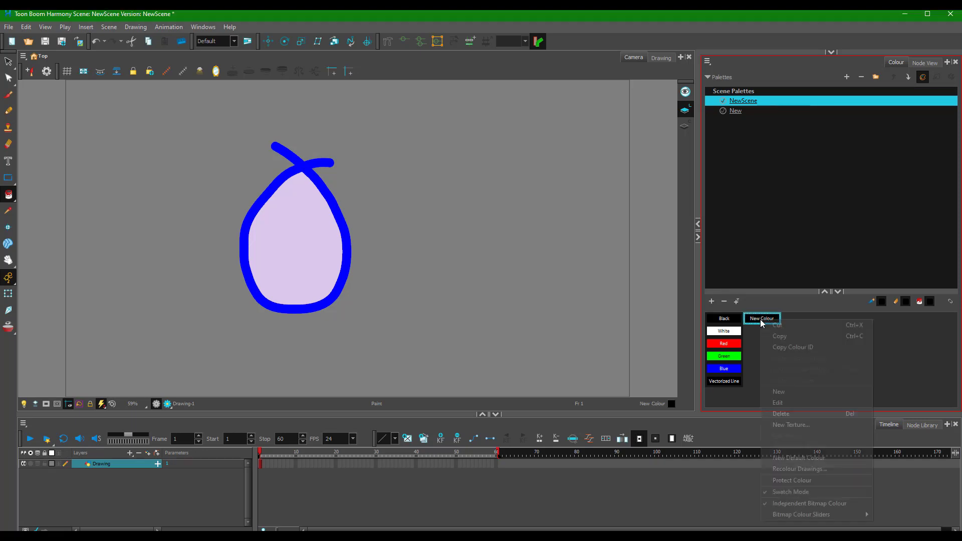
left_click(782, 403)
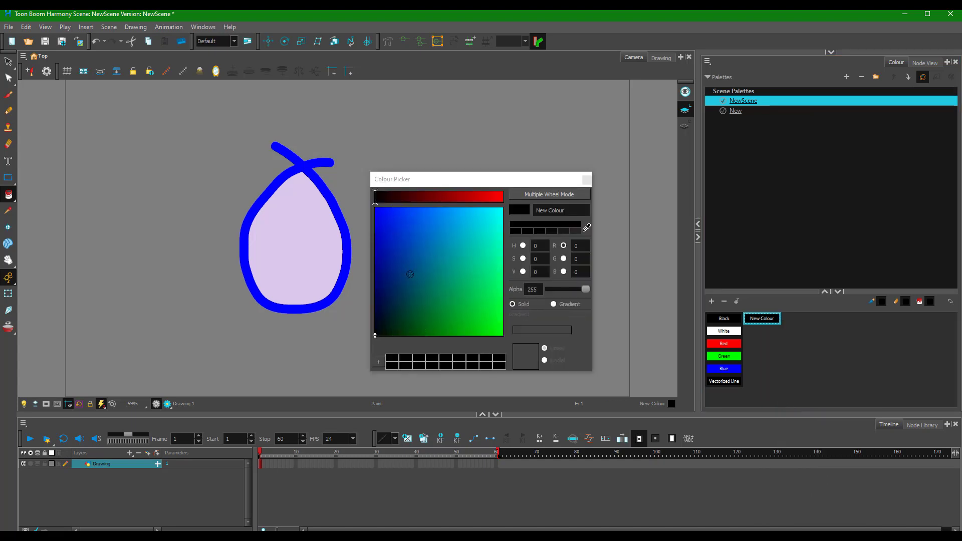
left_click_drag(382, 194, 452, 198)
mouse_move(431, 281)
left_mouse_down()
mouse_move(414, 266)
mouse_move(465, 245)
mouse_move(448, 315)
left_mouse_up()
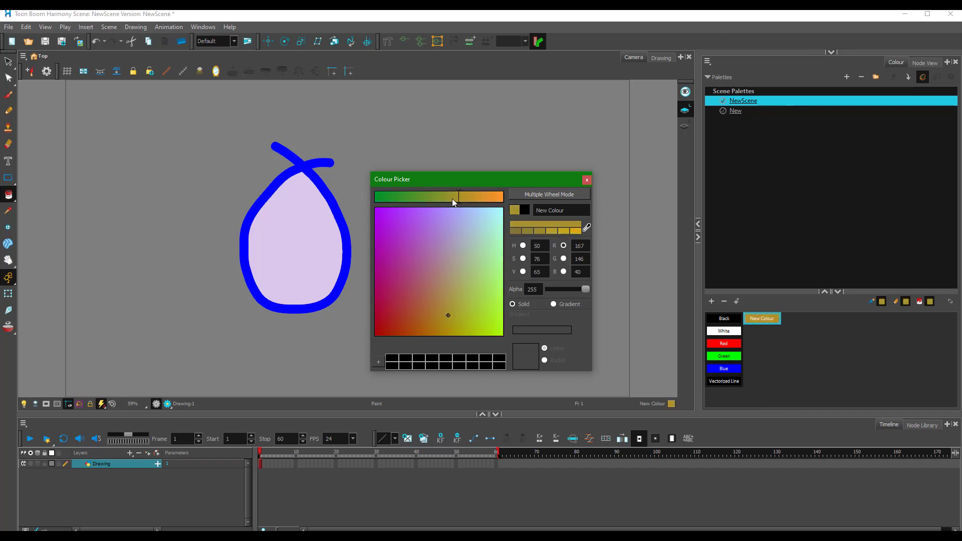
Step: Set the New Colour swatch's RGB values to R 45, G 54, B 56
left_click_drag(453, 200, 466, 201)
left_click(562, 247)
type("45")
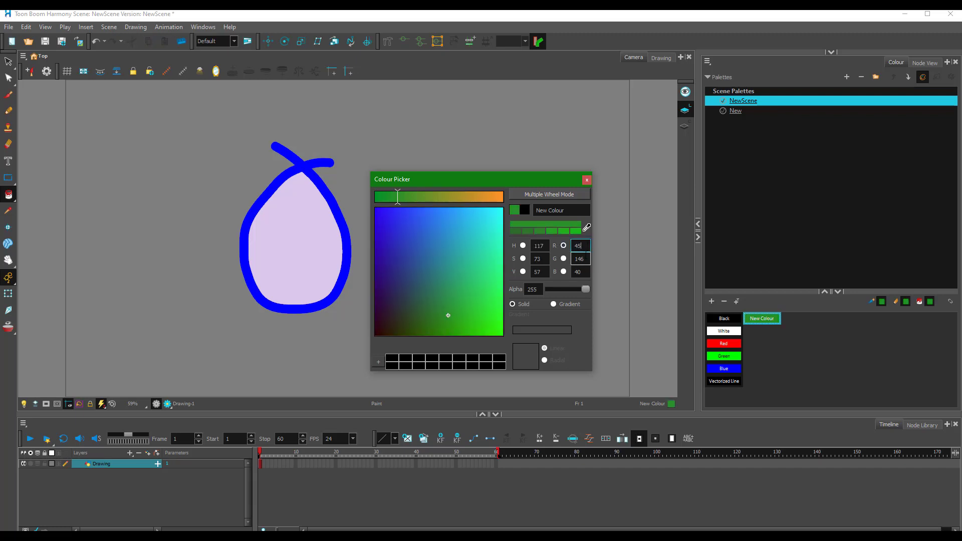
key("Tab")
type("54")
key("Tab")
type("40")
key("ctrl+a")
type("56")
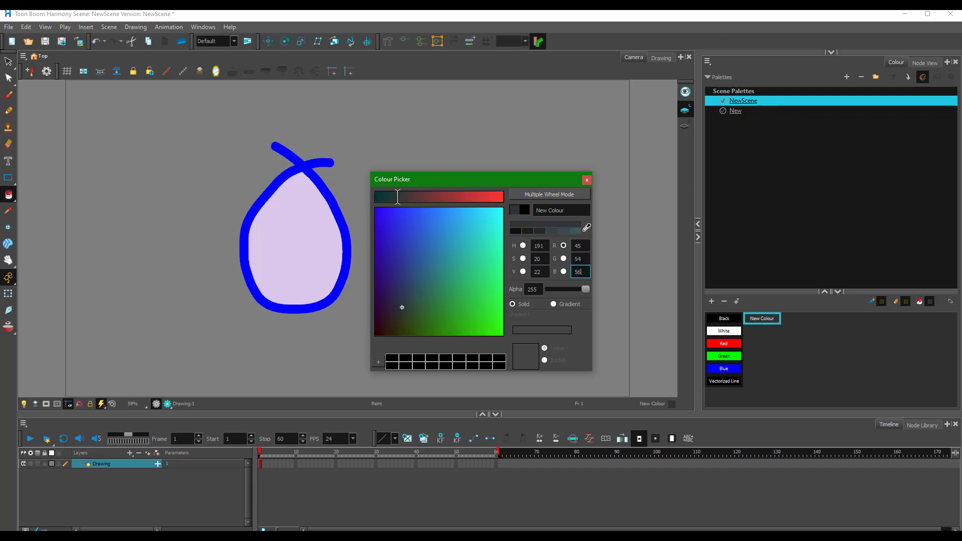
Step: Lower the New Colour swatch's alpha to 117 and paint the inside of the pear-like shape with it
left_click_drag(586, 294, 573, 294)
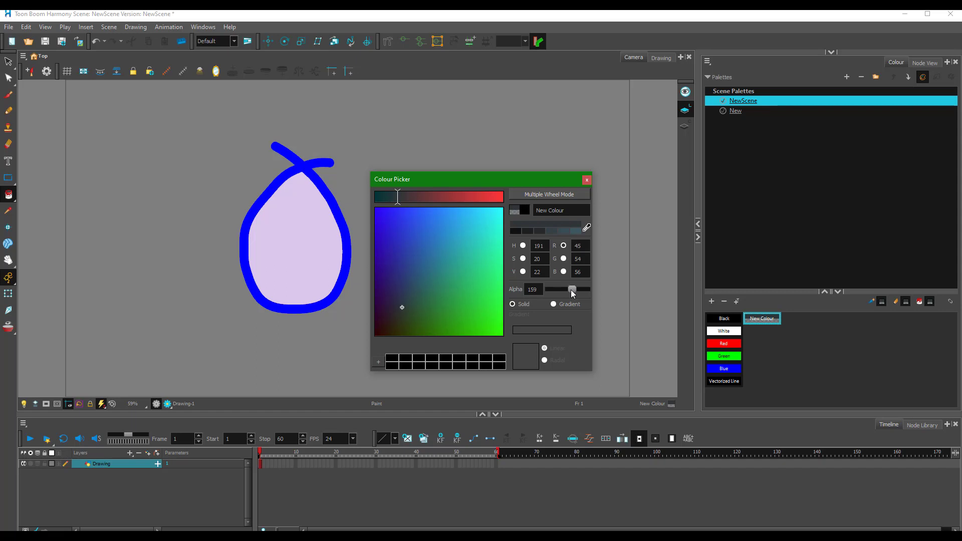
left_click_drag(573, 294, 566, 294)
left_click(587, 179)
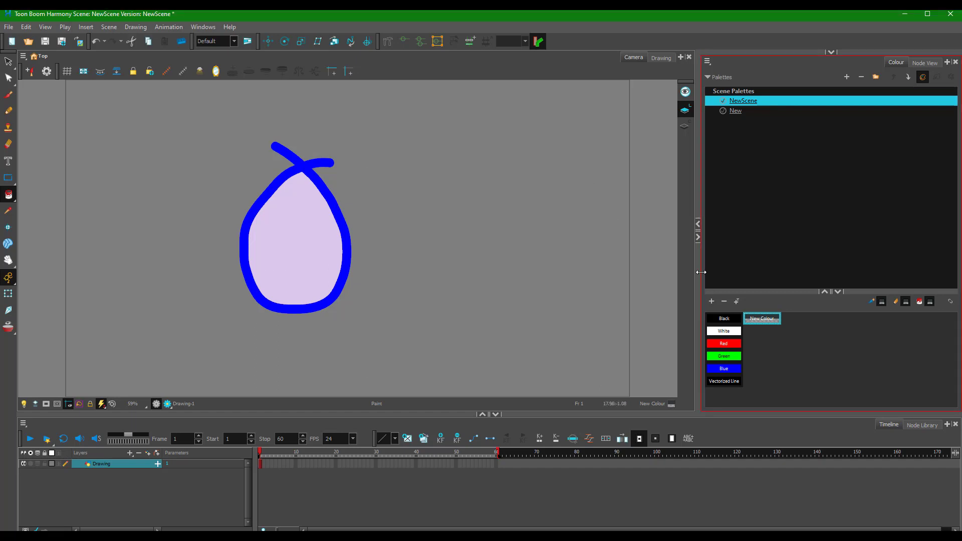
left_click(762, 320)
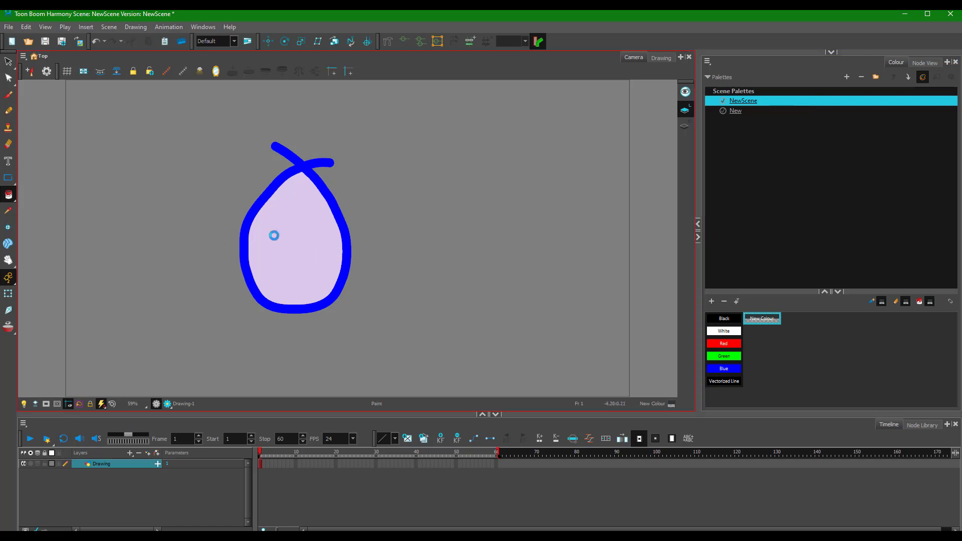
left_click(282, 238)
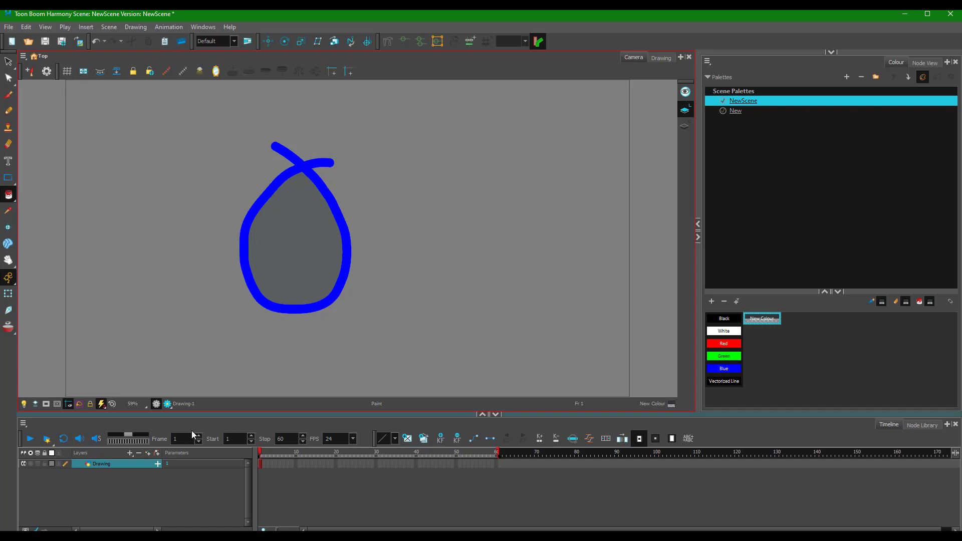
Step: Paste a copy of the painted shape and move it slightly up and to the right so it overlaps the original
left_click(8, 61)
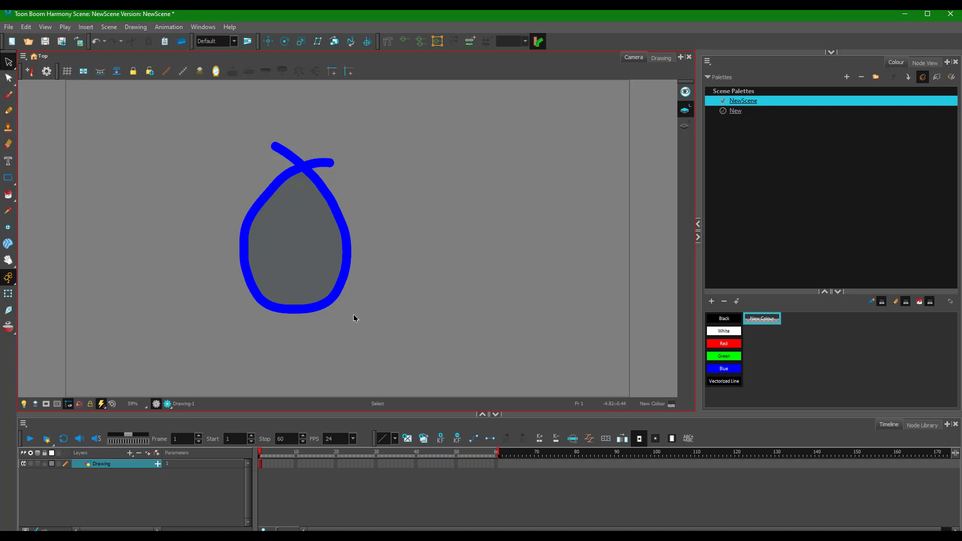
left_click(282, 232)
key("ctrl+v")
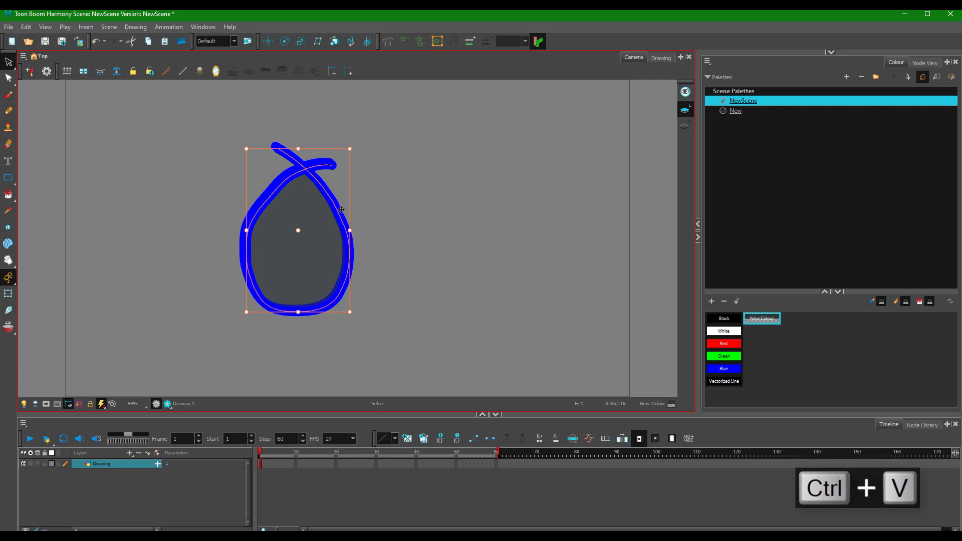
left_click_drag(335, 207, 374, 196)
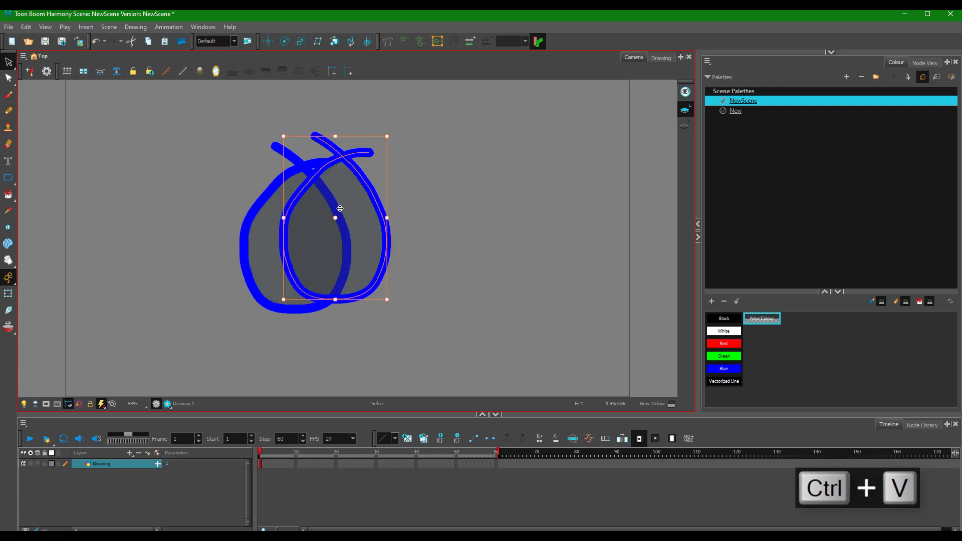
Step: Edit the New Colour swatch in the NewScene palette and raise its alpha to 255
right_click(762, 319)
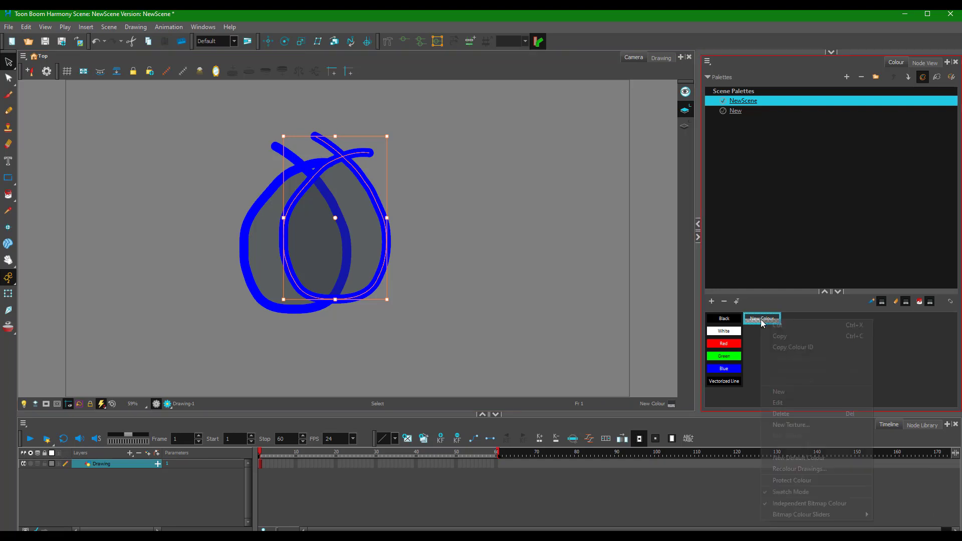
left_click(779, 403)
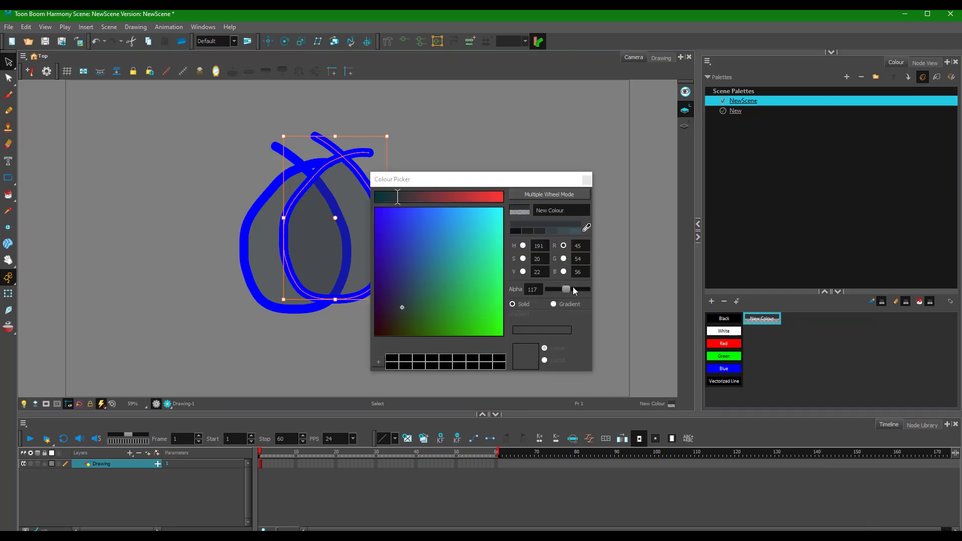
left_click_drag(568, 291, 681, 302)
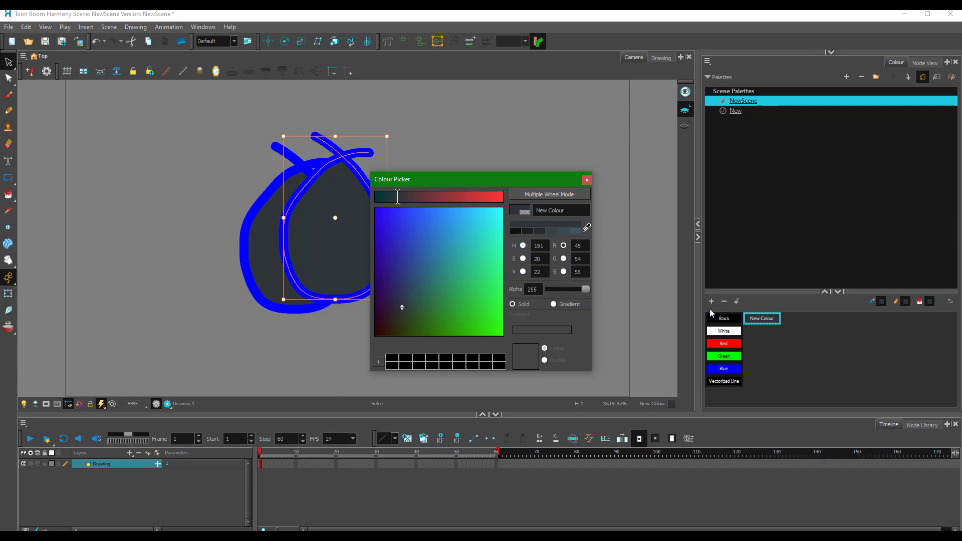
Step: Mix a dark teal green (R 0, G 124, B 98) and store it among the Colour Picker's custom colours
left_click(447, 196)
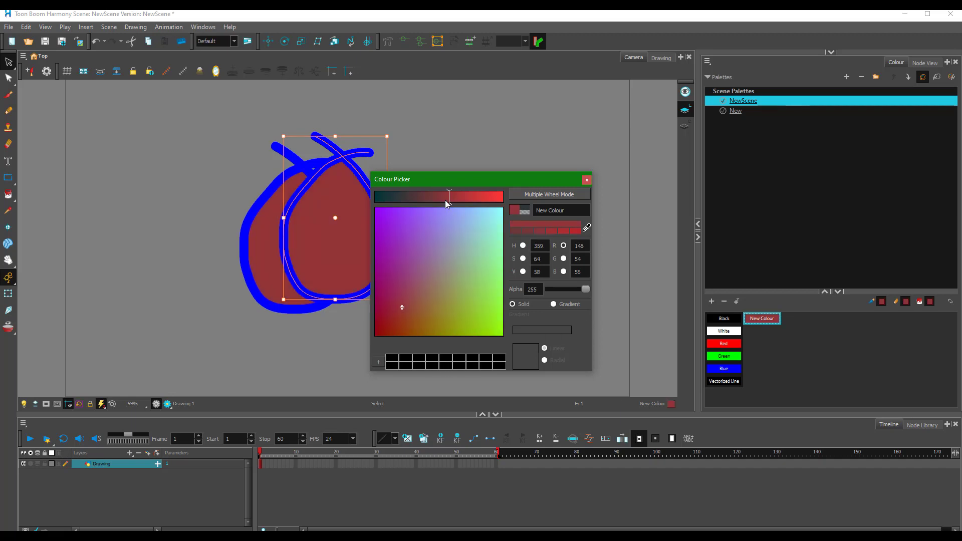
left_click(391, 360)
left_click_drag(413, 308, 466, 249)
left_click(437, 286)
left_click(382, 364)
left_click(402, 360)
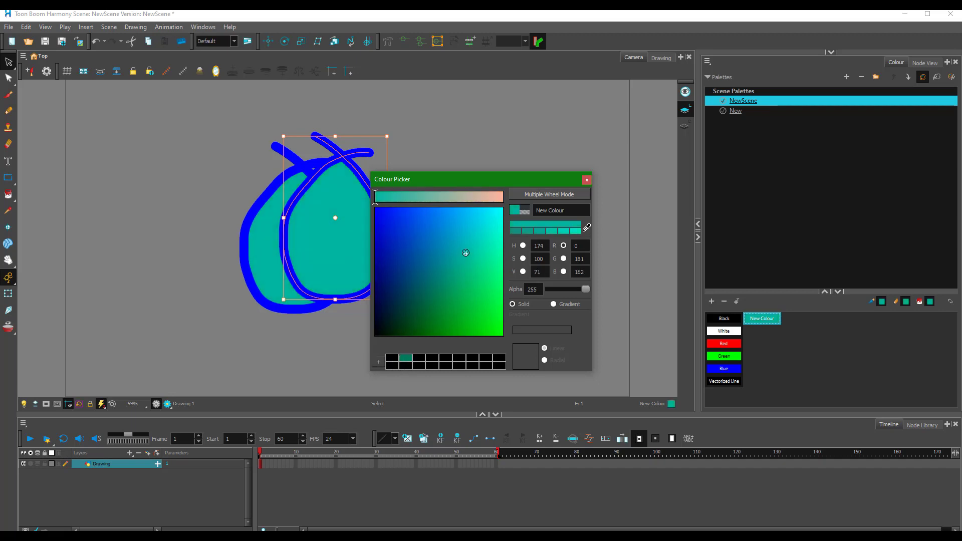
Step: Store blue (R 0, G 23, B 239), magenta (R 214, G 23, B 239) and yellow (R 214, G 204, B 48) as custom colours
left_click(386, 215)
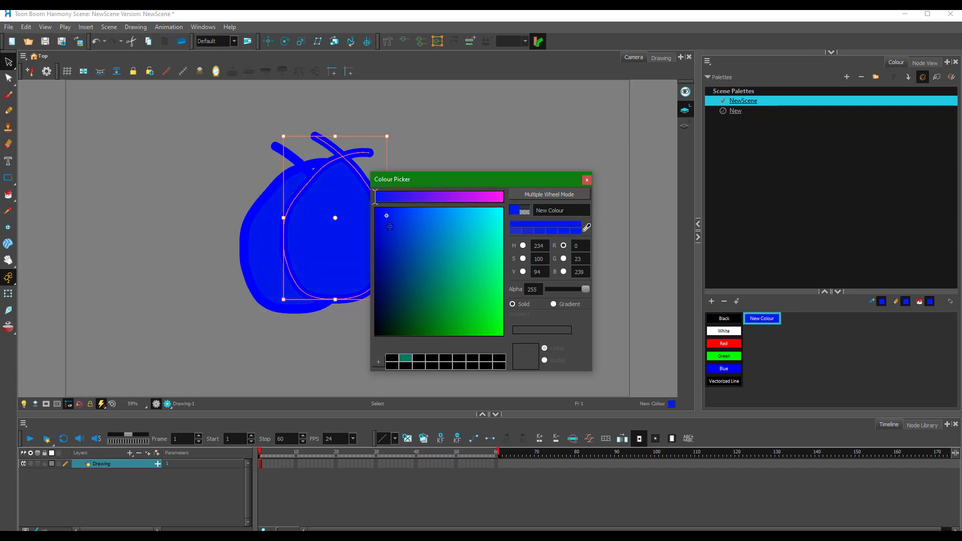
left_click(392, 366)
left_click(482, 196)
left_click(391, 358)
left_click(477, 311)
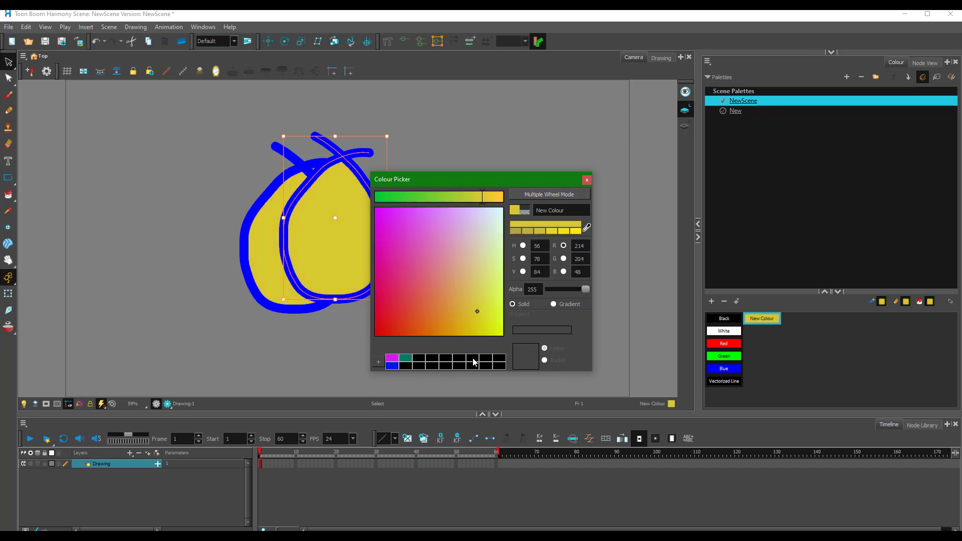
Step: Apply the stored magenta, teal, blue and yellow to the New Colour swatch in turn, ending on the blue
left_click(392, 358)
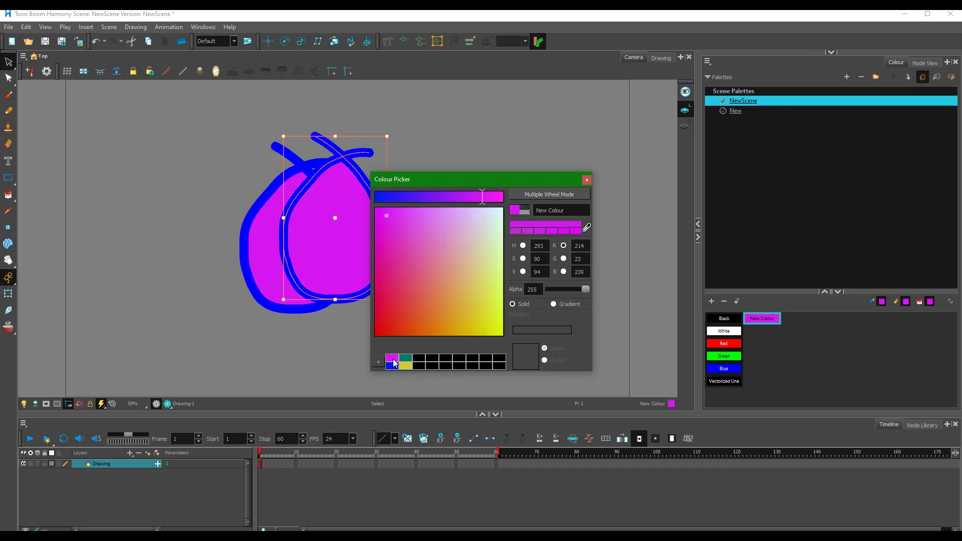
left_click(406, 358)
left_click(395, 366)
left_click(405, 366)
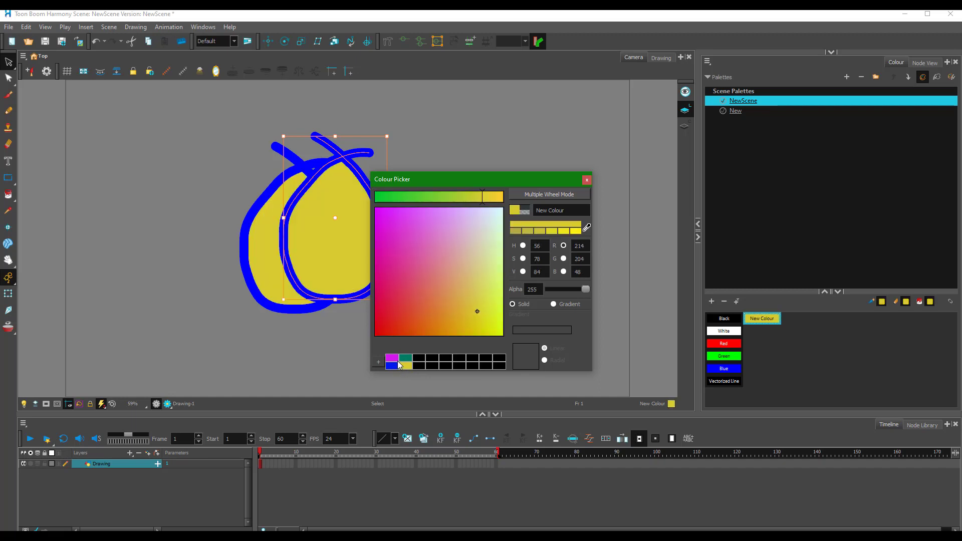
left_click(395, 359)
left_click(401, 359)
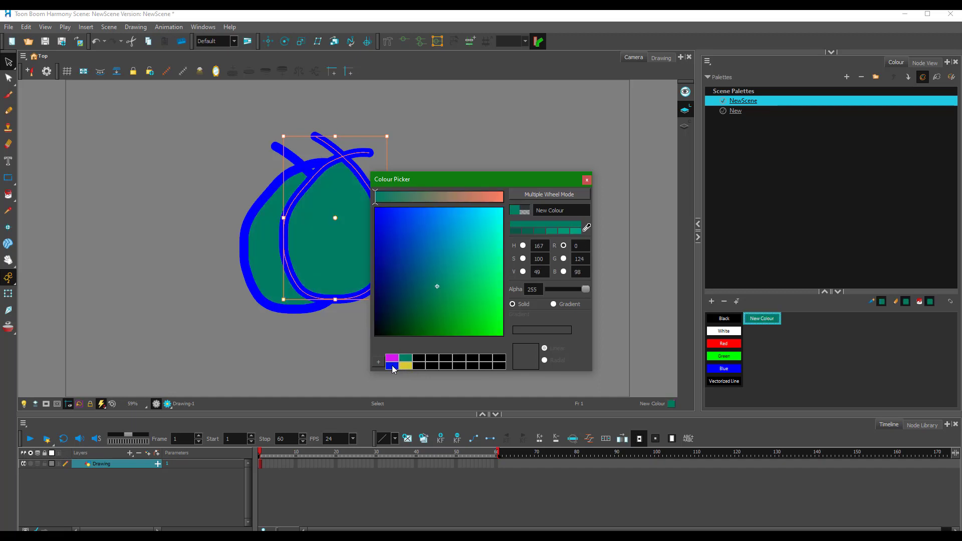
left_click(392, 366)
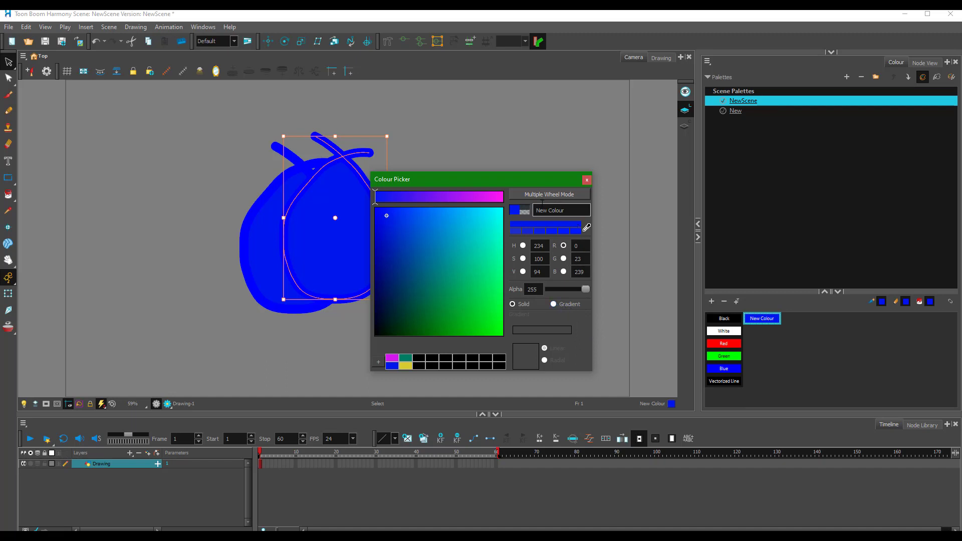
Step: Switch the Colour Picker to Multiple Wheel Mode, reposition it beside the drawing, and change New Colour to teal blue (R 16, G 145, B 163)
left_click(545, 196)
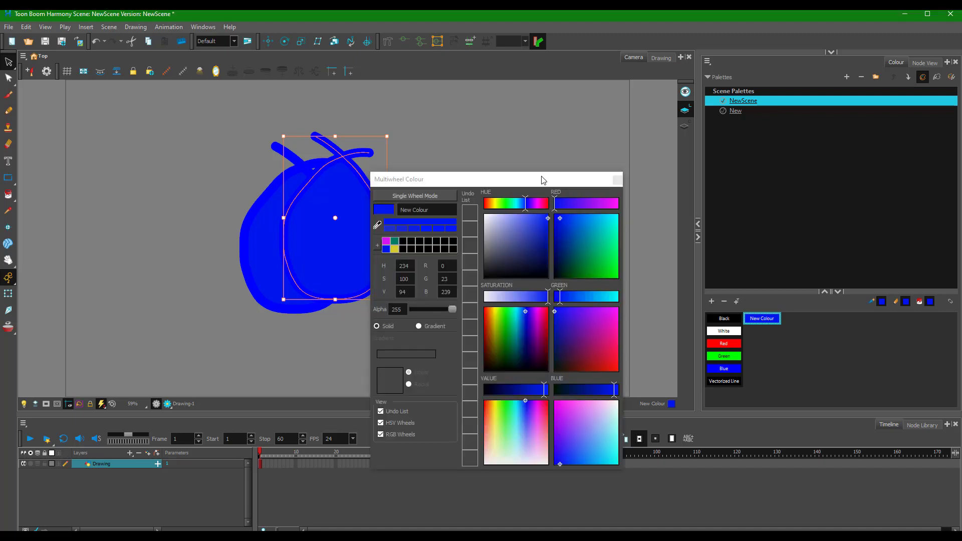
left_click_drag(545, 179, 583, 130)
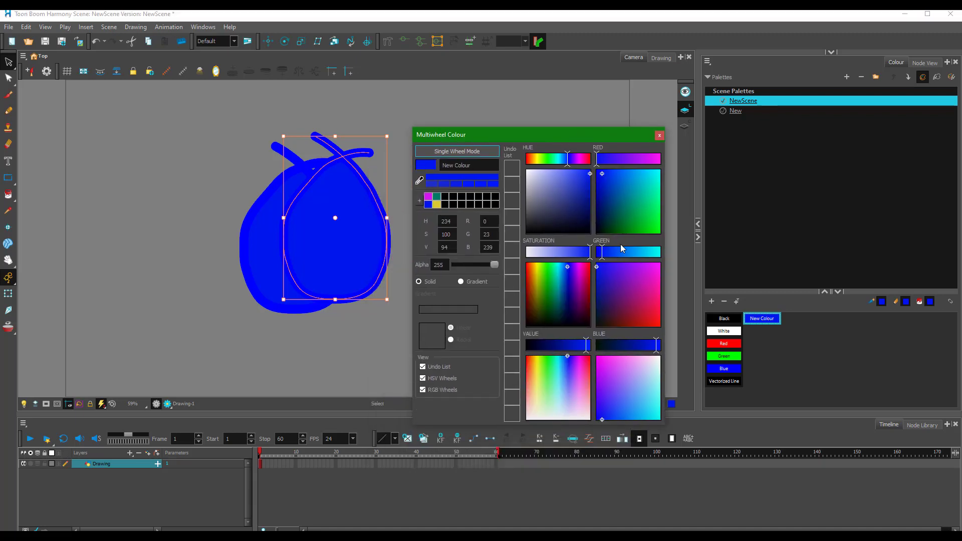
mouse_move(567, 161)
left_mouse_down()
mouse_move(541, 161)
mouse_move(578, 188)
mouse_move(592, 170)
left_mouse_up()
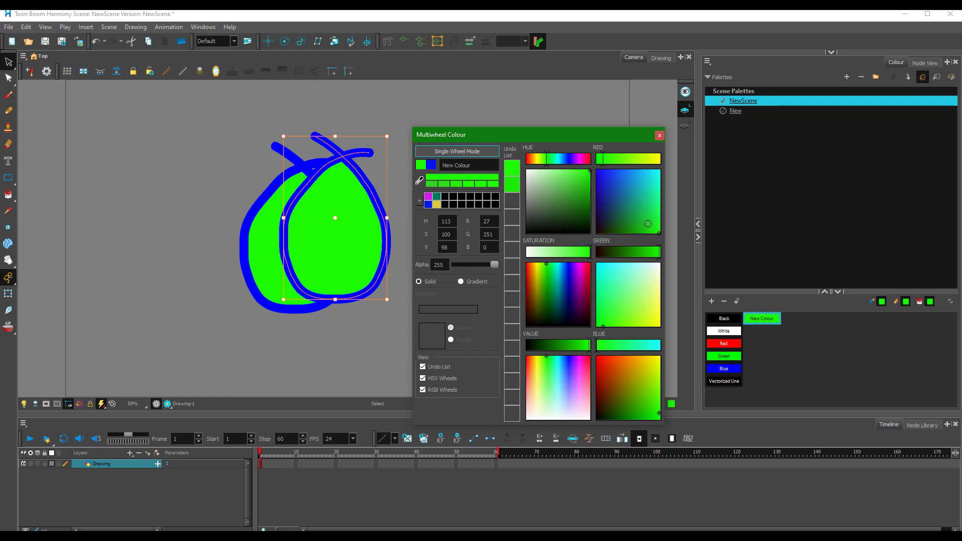
mouse_move(648, 223)
left_mouse_down()
mouse_move(646, 201)
mouse_move(666, 240)
mouse_move(669, 178)
mouse_move(672, 200)
left_mouse_up()
left_click(558, 282)
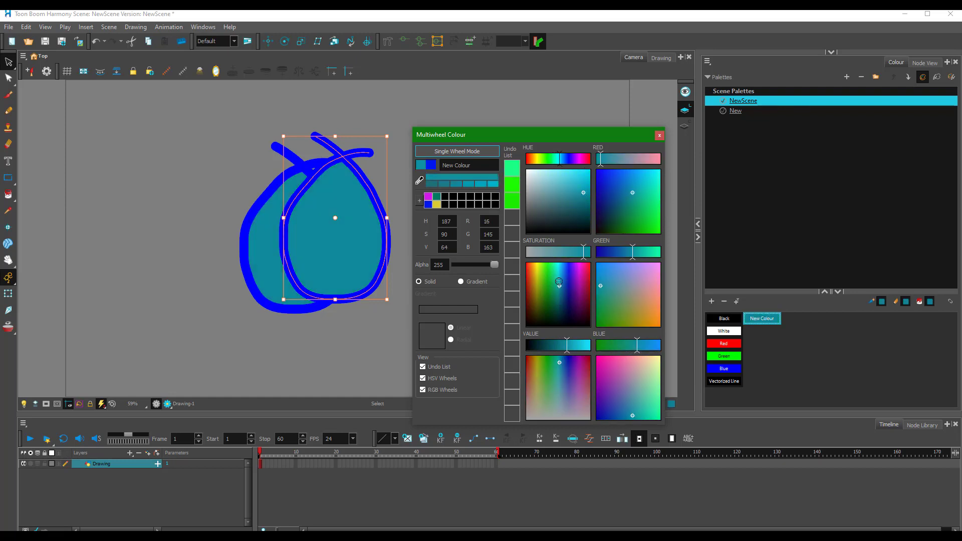
Step: Try several colours on the different wheels, ending with New Colour as light purple (R 176, G 126, B 251)
left_click_drag(559, 282, 557, 235)
left_click_drag(611, 273, 621, 306)
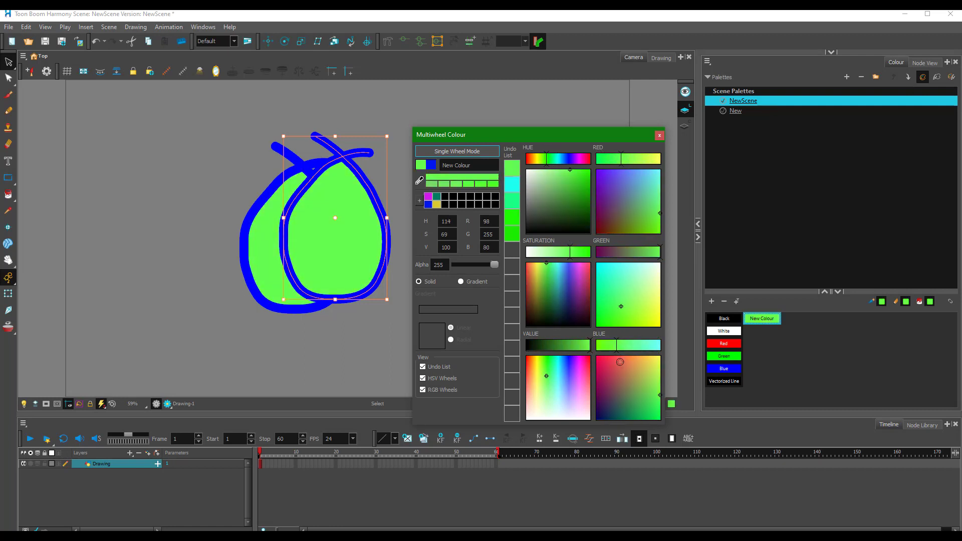
left_click_drag(623, 377, 641, 359)
left_click(573, 381)
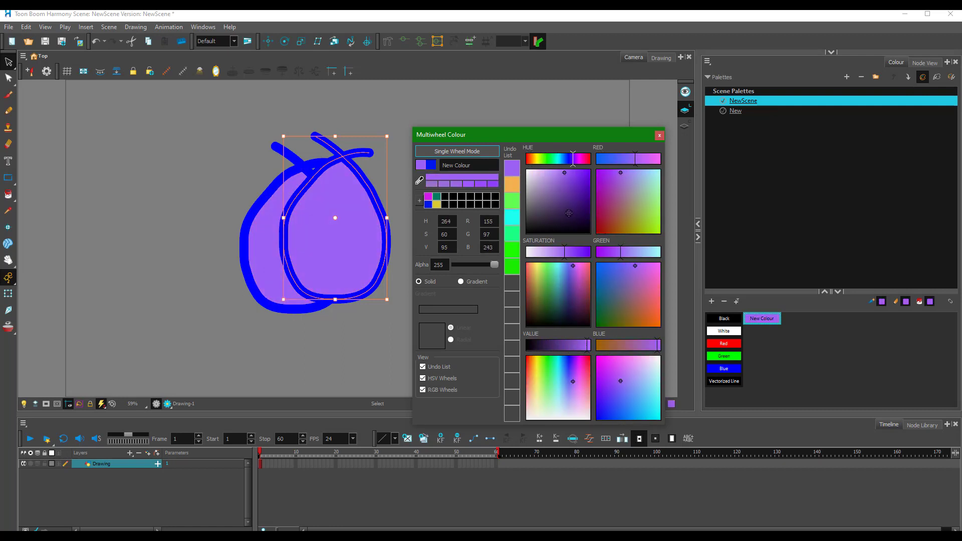
left_click(569, 189)
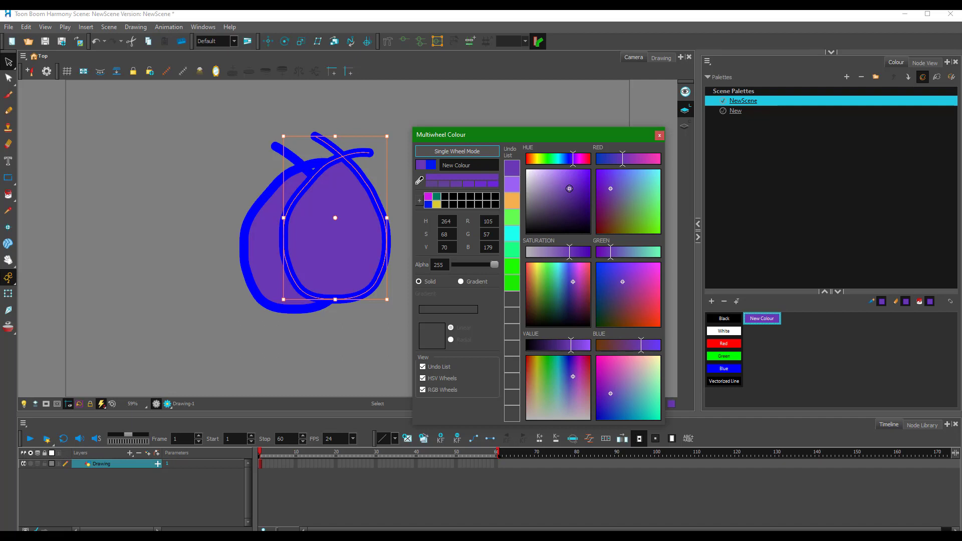
left_click_drag(569, 188, 557, 171)
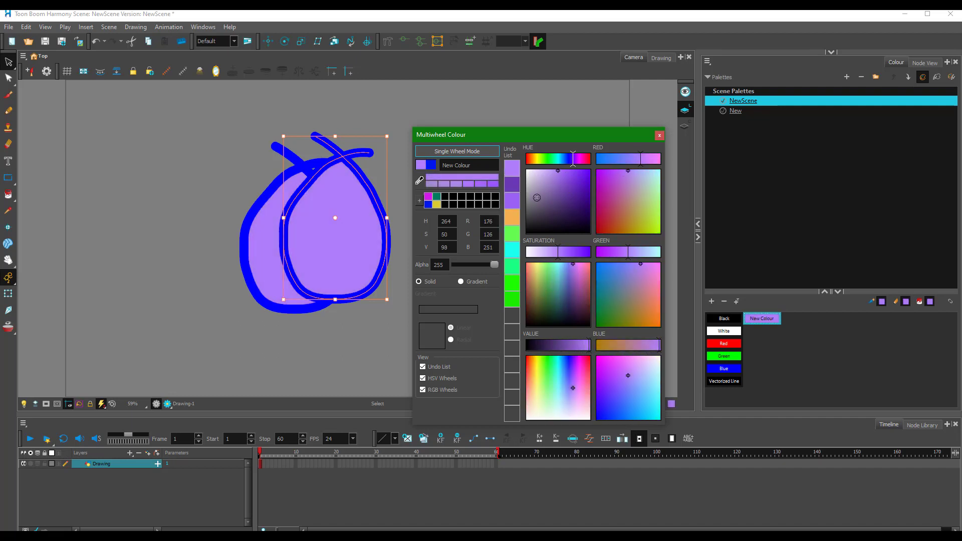
Step: Recall earlier colours from the Undo List, try a mid blue (R 98, G 135, B 207), and finish on the light purple
left_click(512, 234)
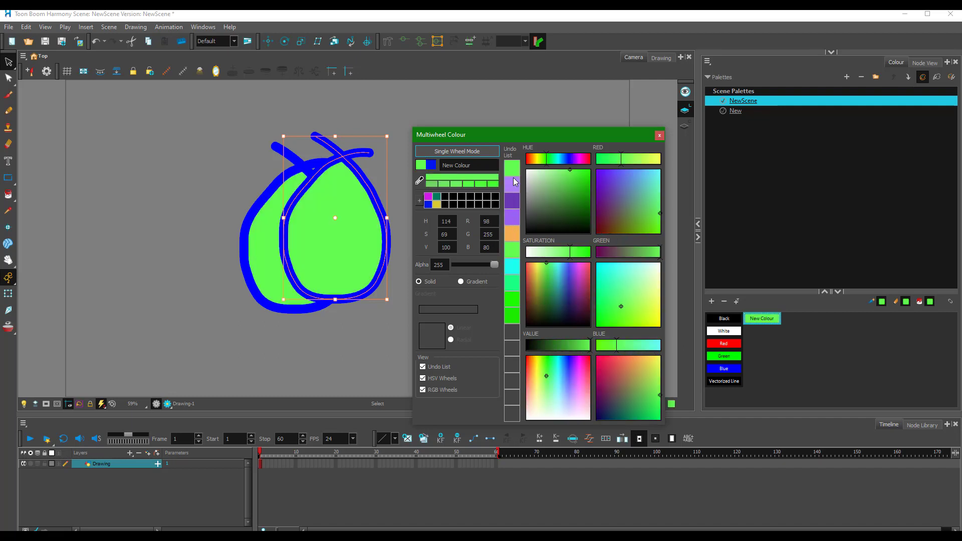
left_click(630, 181)
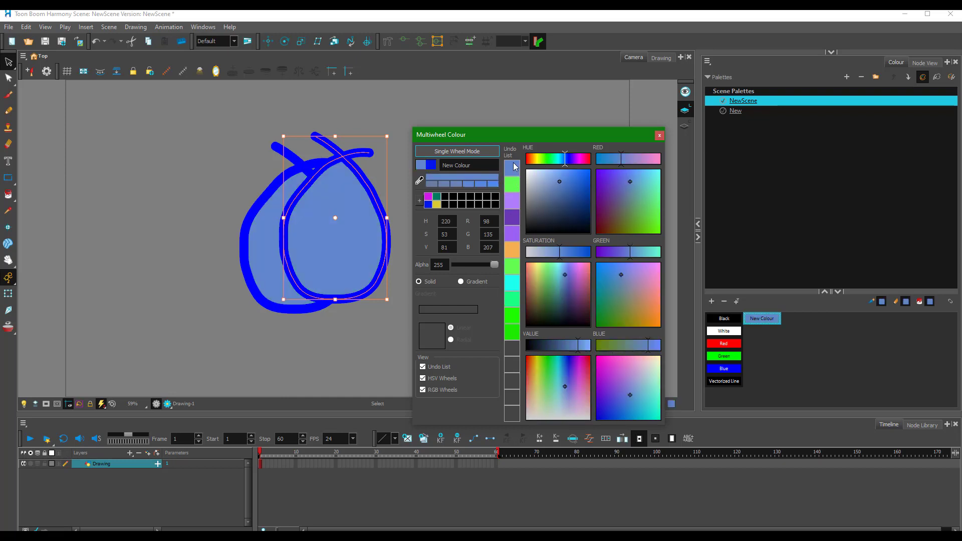
left_click(511, 341)
left_click(514, 283)
left_click(514, 281)
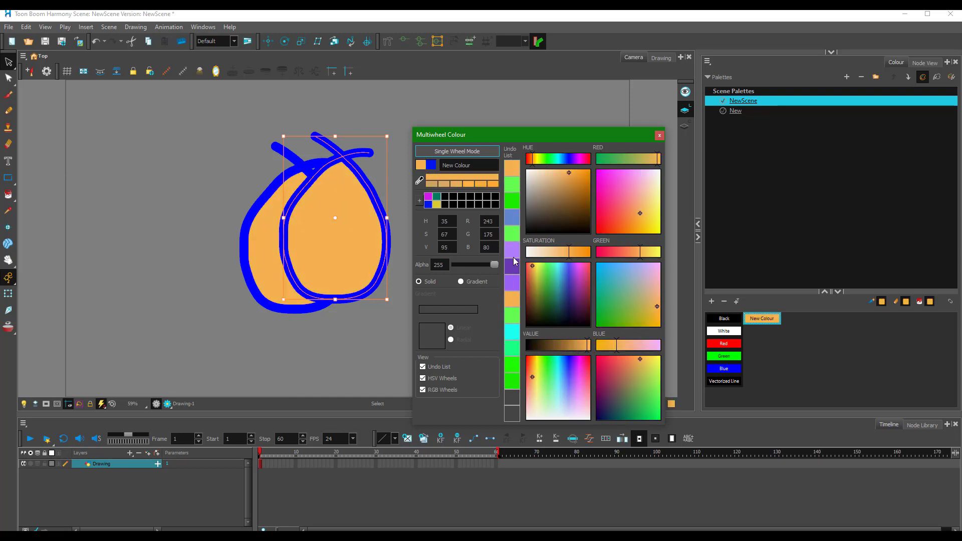
left_click(515, 249)
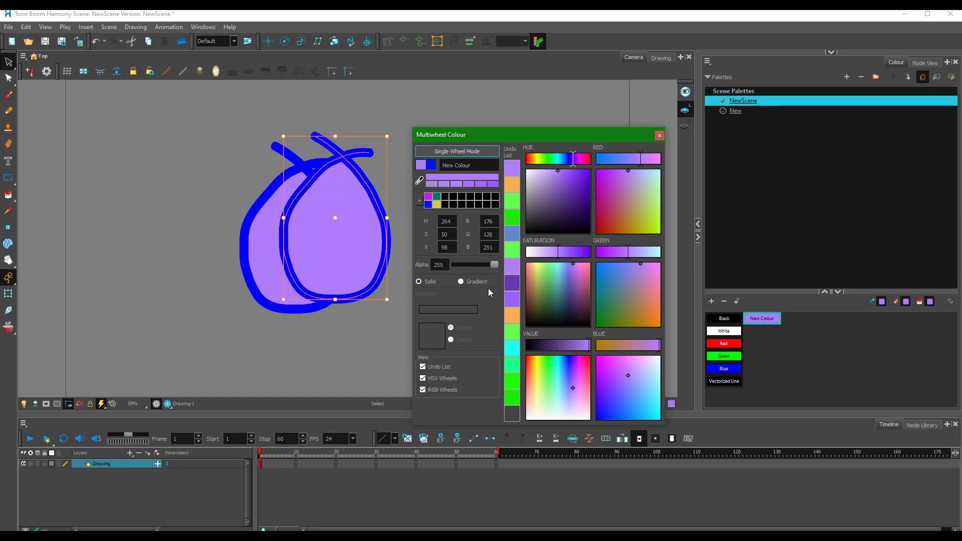
Step: Lower New Colour's alpha to 204, restore it to 255, and return the picker to Single Wheel Mode
left_click(483, 265)
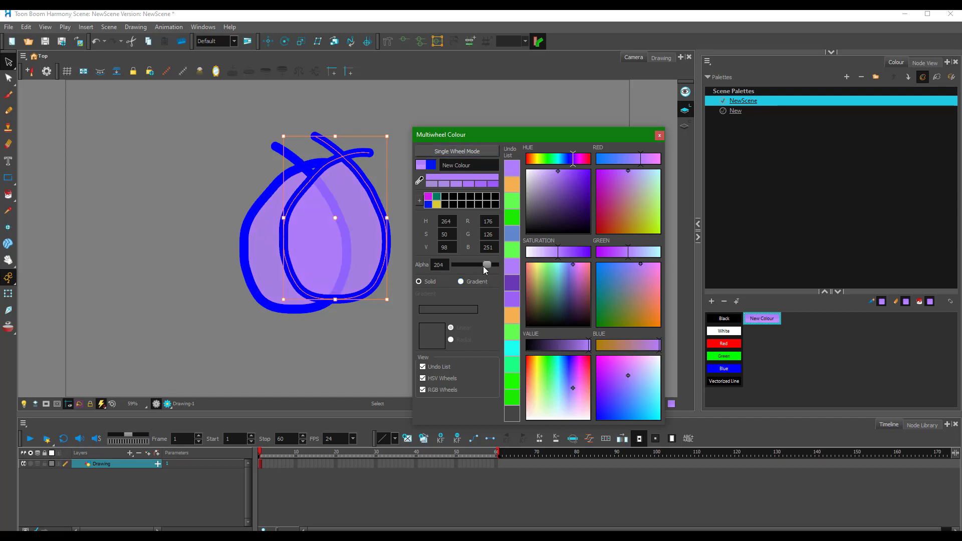
mouse_move(486, 265)
left_mouse_down()
mouse_move(468, 264)
mouse_move(501, 265)
left_mouse_up()
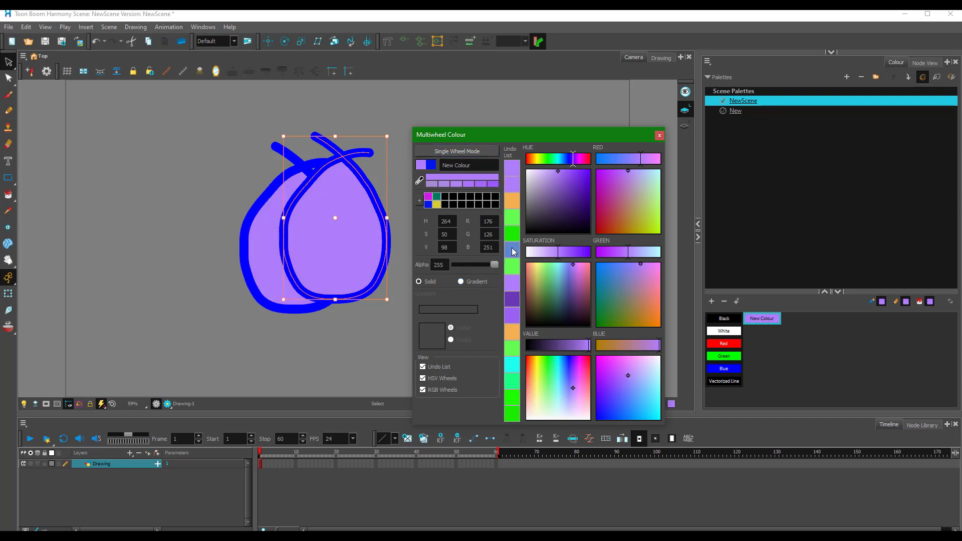
left_click(477, 152)
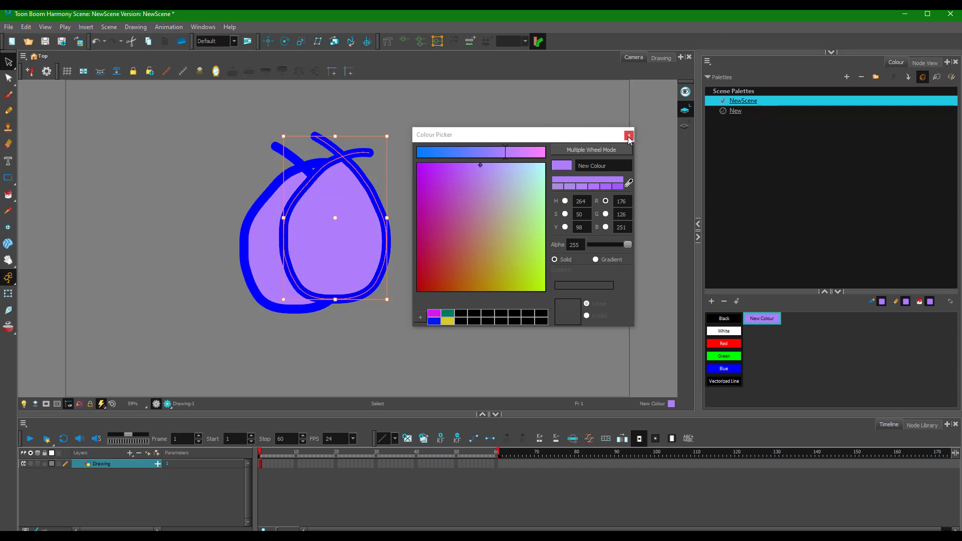
Step: Change New Colour to the saved dark green custom colour (R 0, G 124, B 98) and close the Colour Picker
left_click(448, 313)
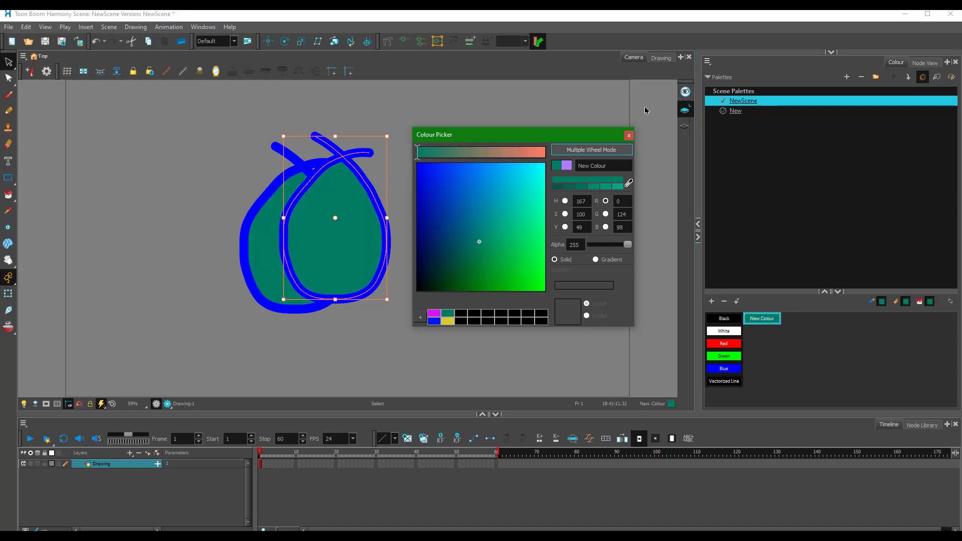
left_click(629, 135)
Step: Add another colour to the NewScene palette and set it to the saved yellow custom colour
left_click(712, 302)
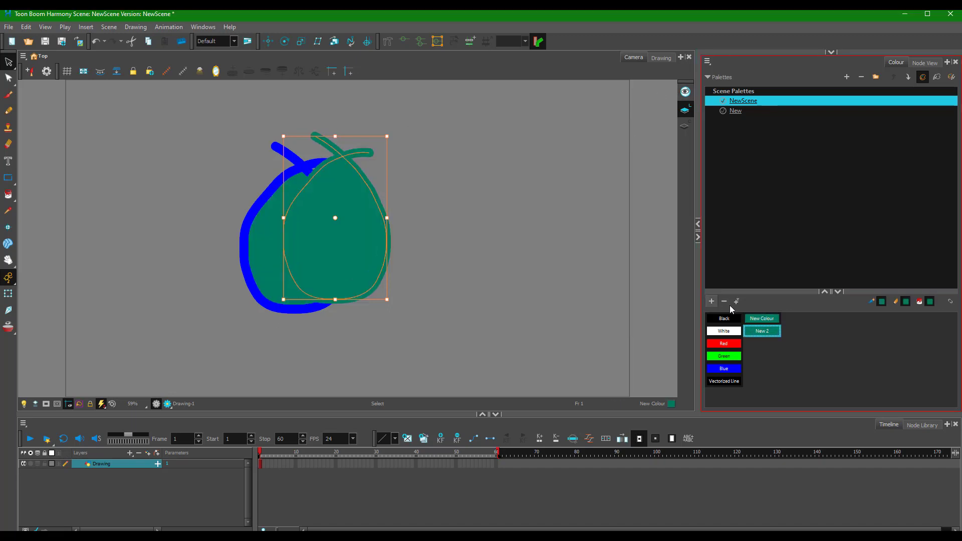
right_click(768, 333)
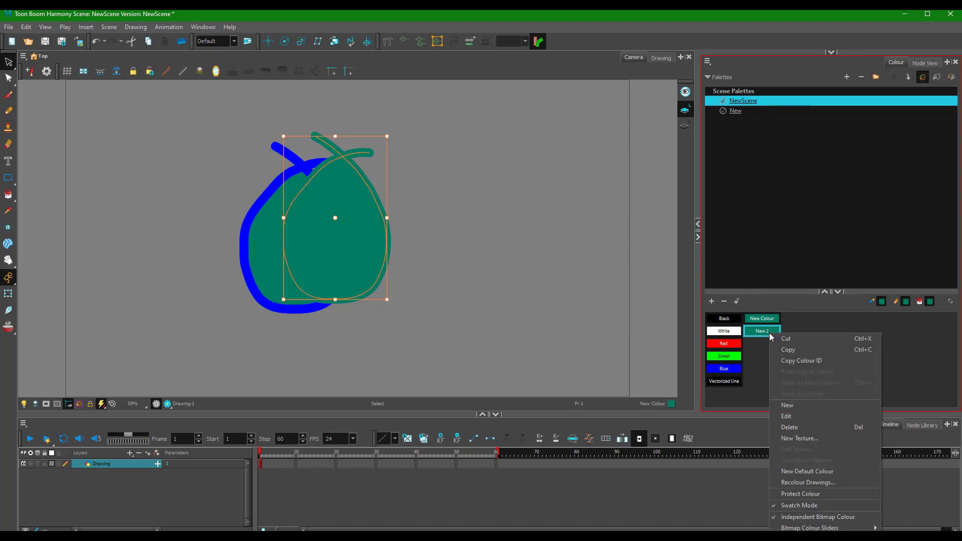
left_click(801, 416)
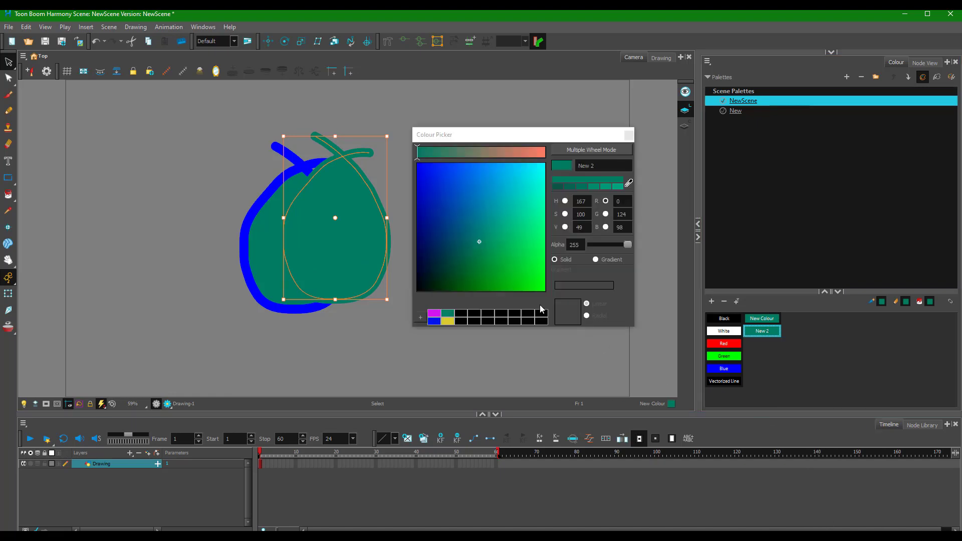
left_click(453, 320)
left_click(629, 135)
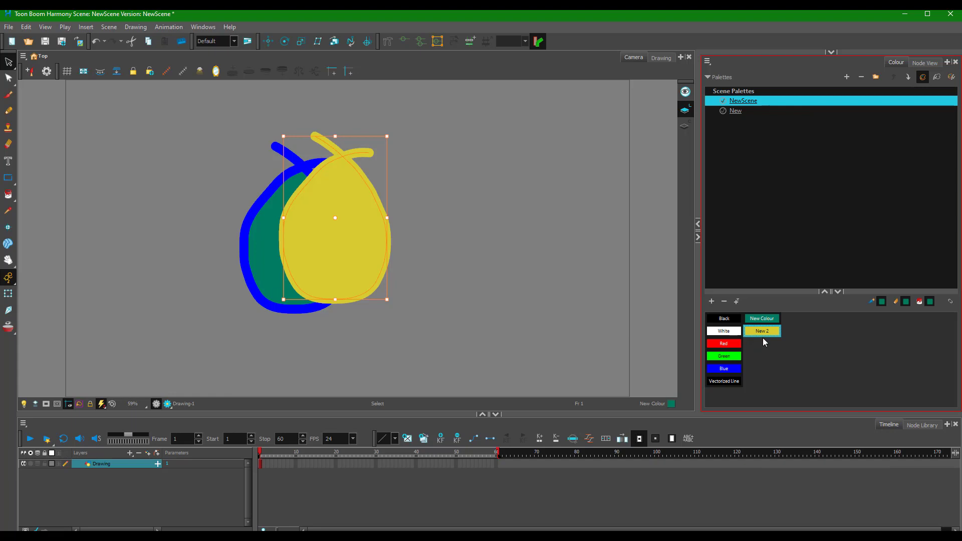
Step: Turn off Swatch Mode for the palette colours, and recolour the selected front shape with Red, ending on Green
right_click(787, 353)
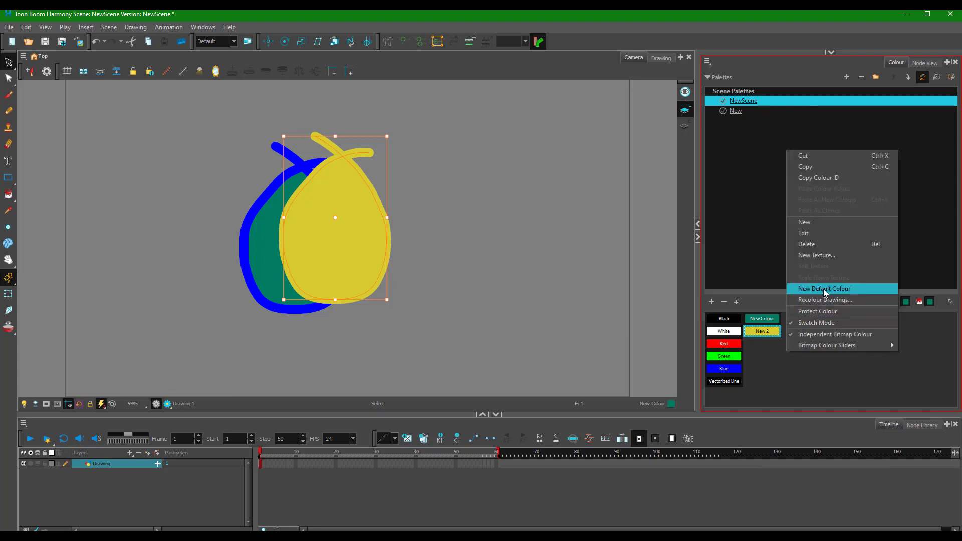
left_click(839, 324)
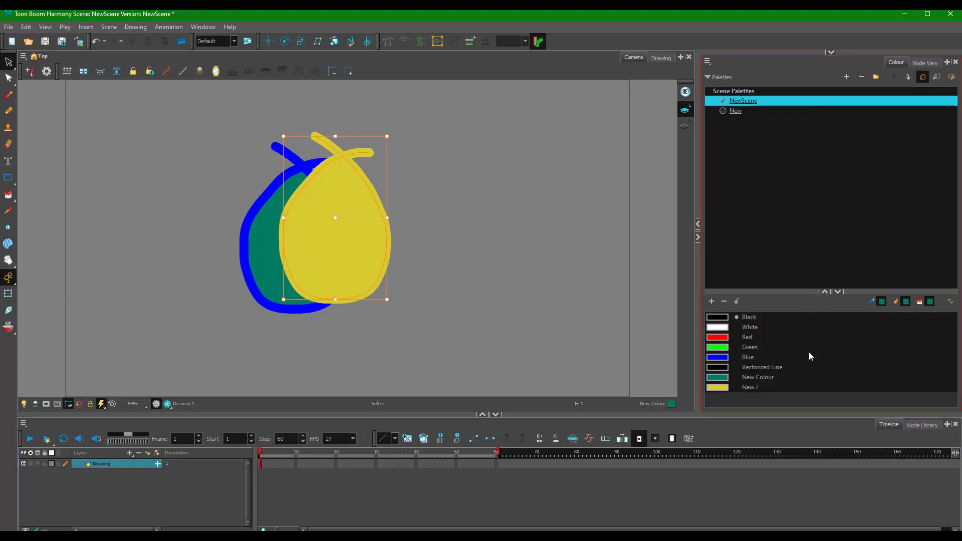
left_click(720, 338)
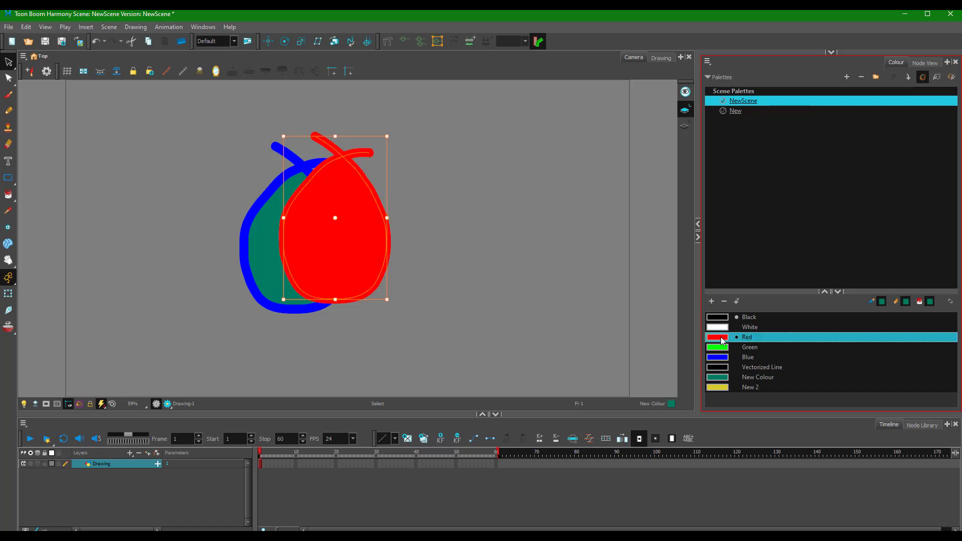
left_click(754, 349)
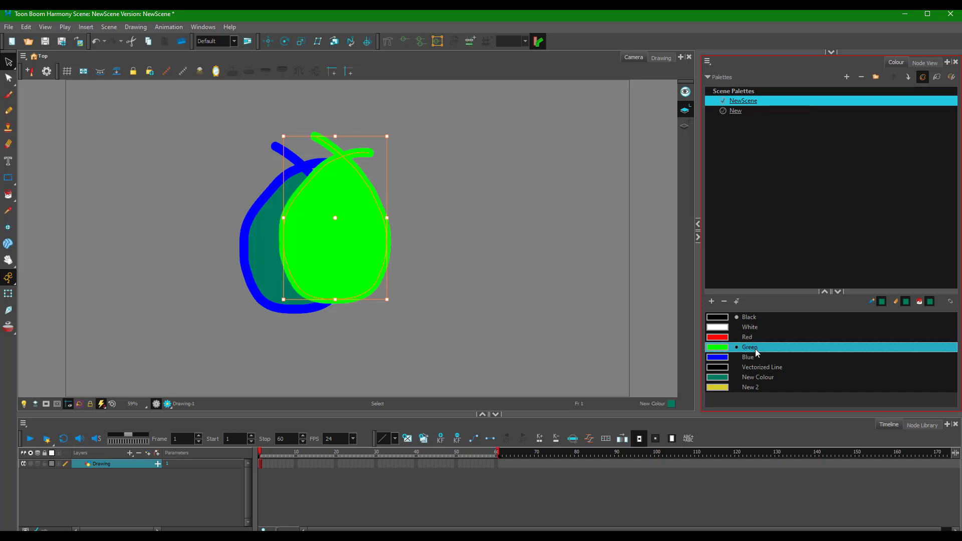